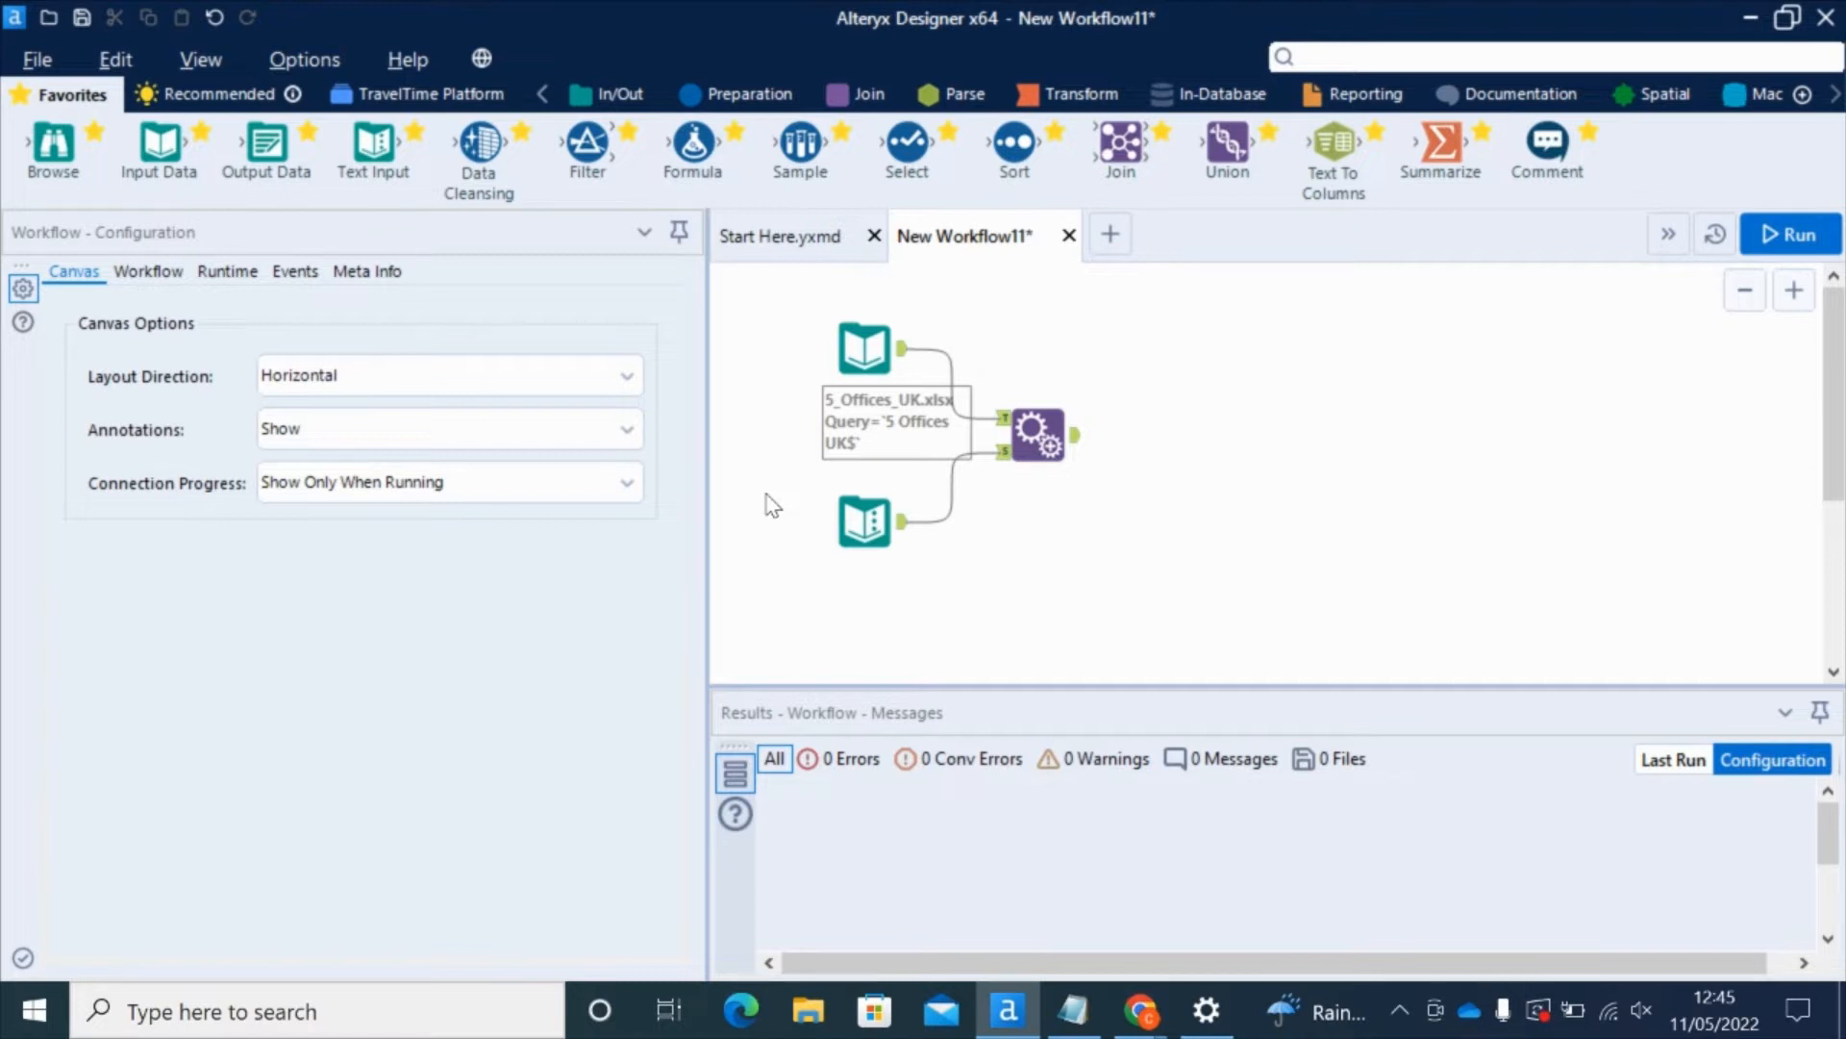
Step: Switch the tool palette to the TravelTime Platform tools
{"action": "left_click", "coordinate": [429, 101]}
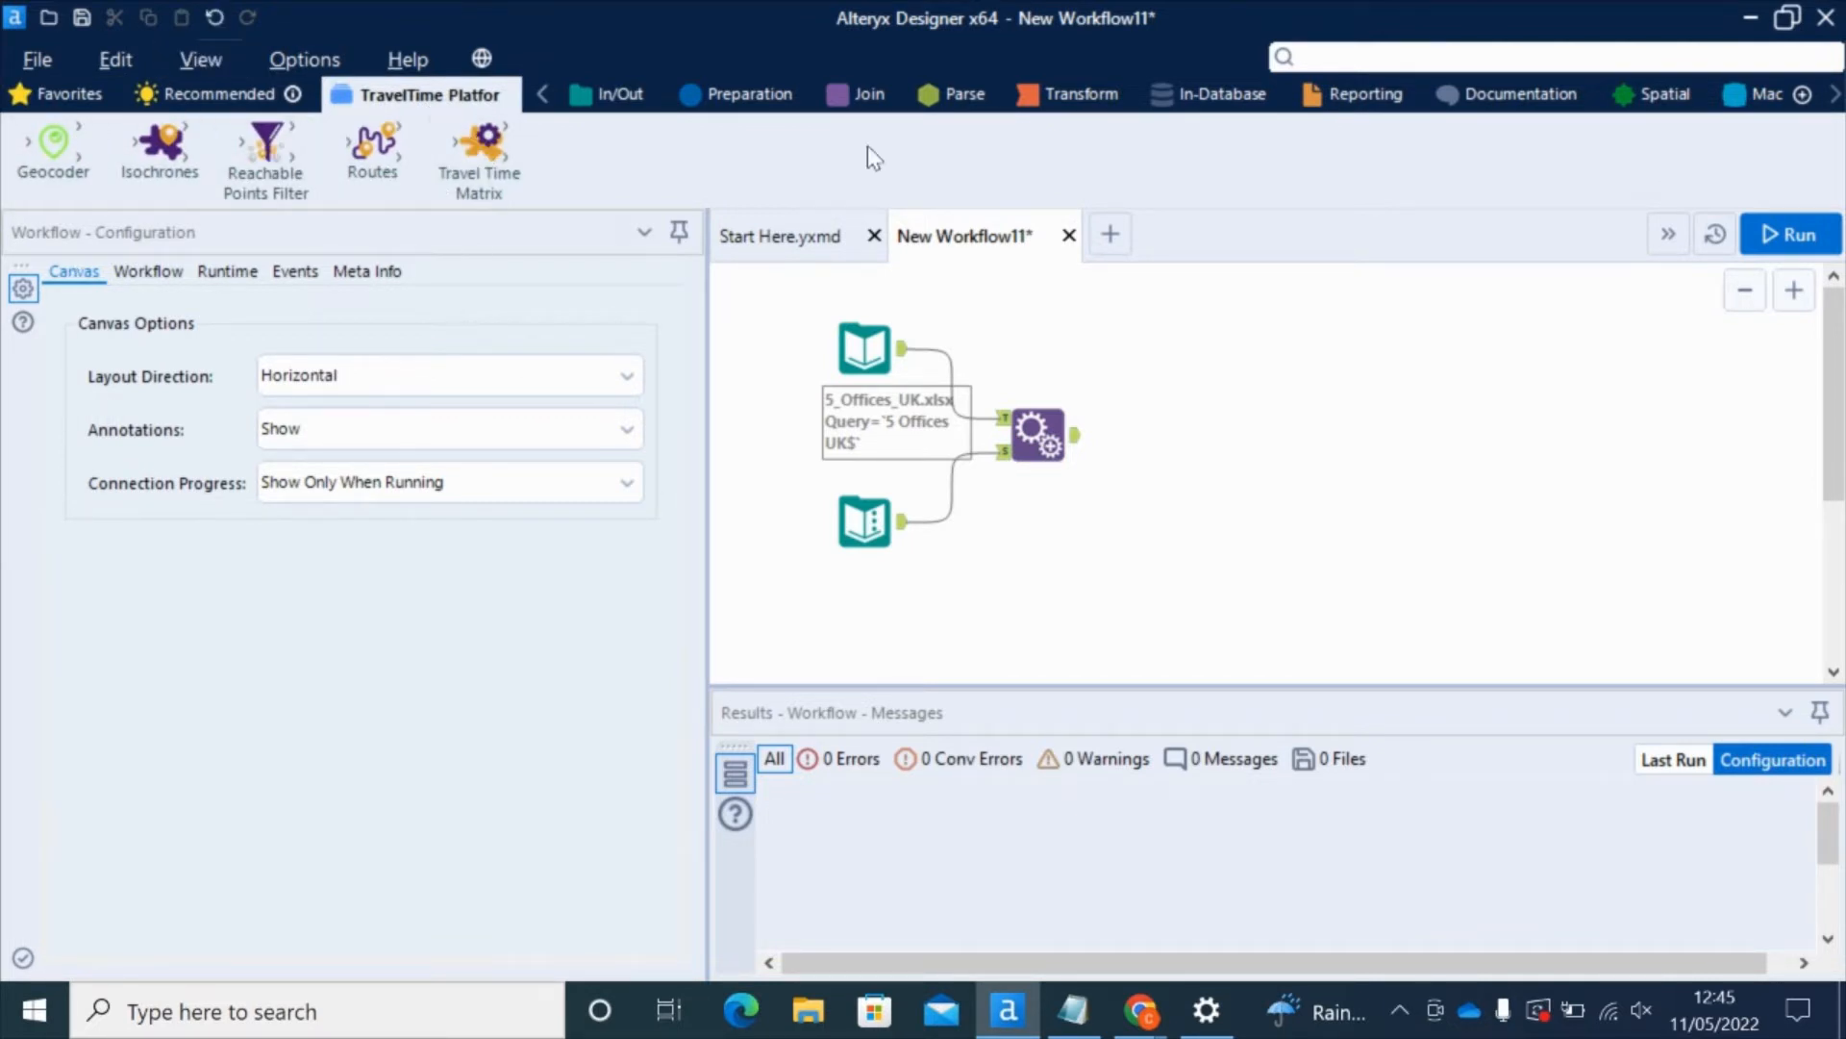
Step: Search for 'route' and place the Routes tool after the Append Fields tool
{"action": "left_click", "coordinate": [1354, 60]}
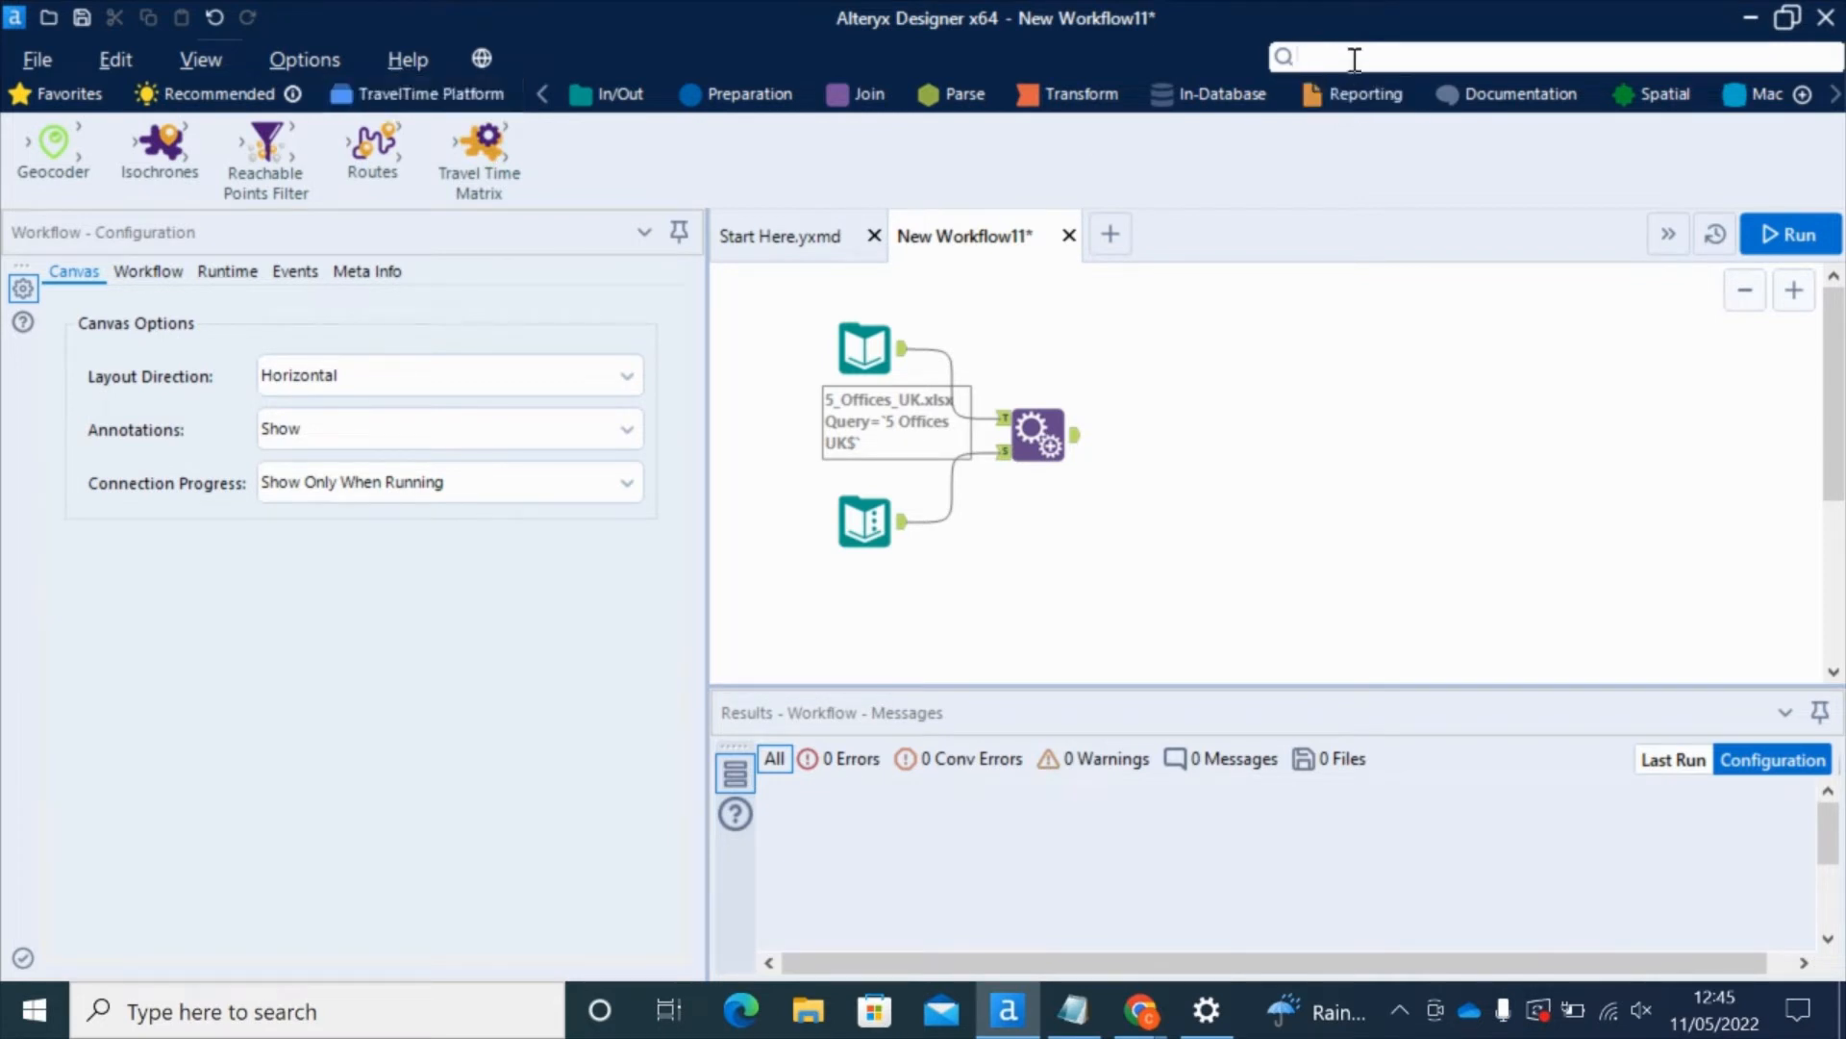
{"action": "type", "text": "route"}
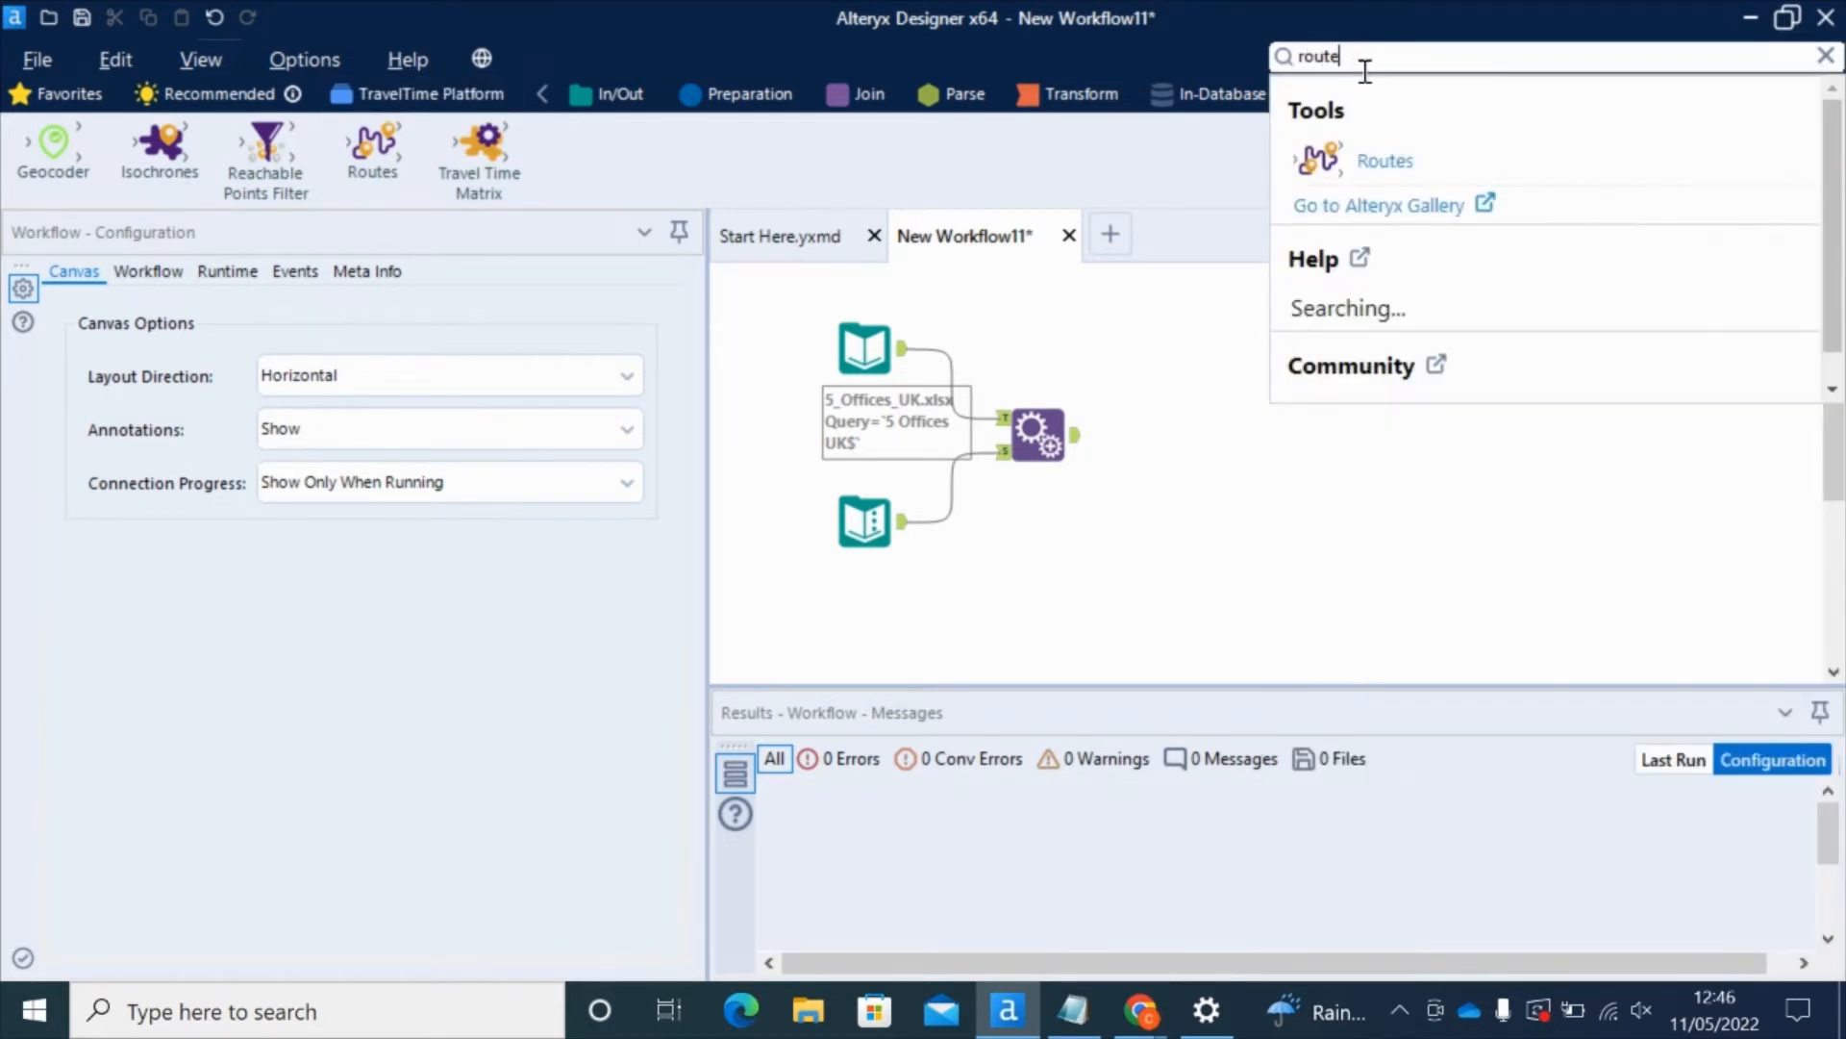
{"action": "left_click_drag", "start_coordinate": [1346, 160], "coordinate": [1189, 416]}
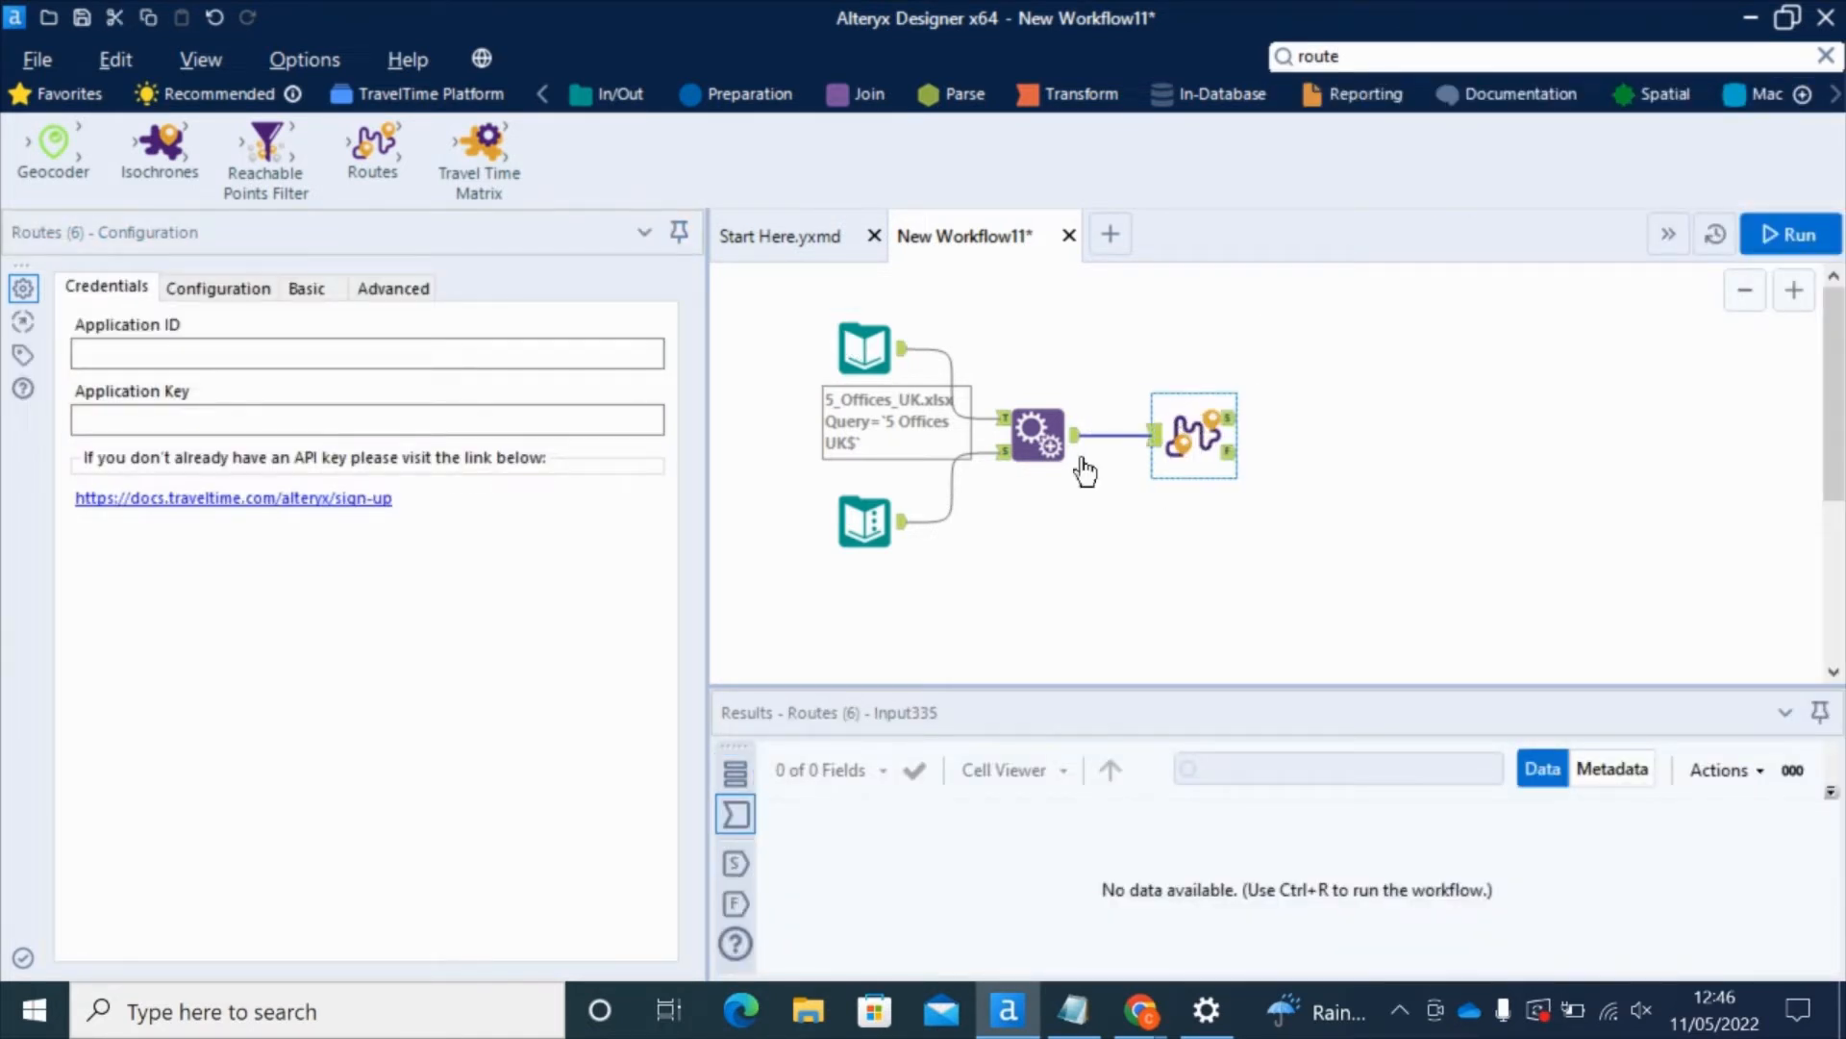
{"action": "left_click", "coordinate": [1048, 438], "text": "ctrl"}
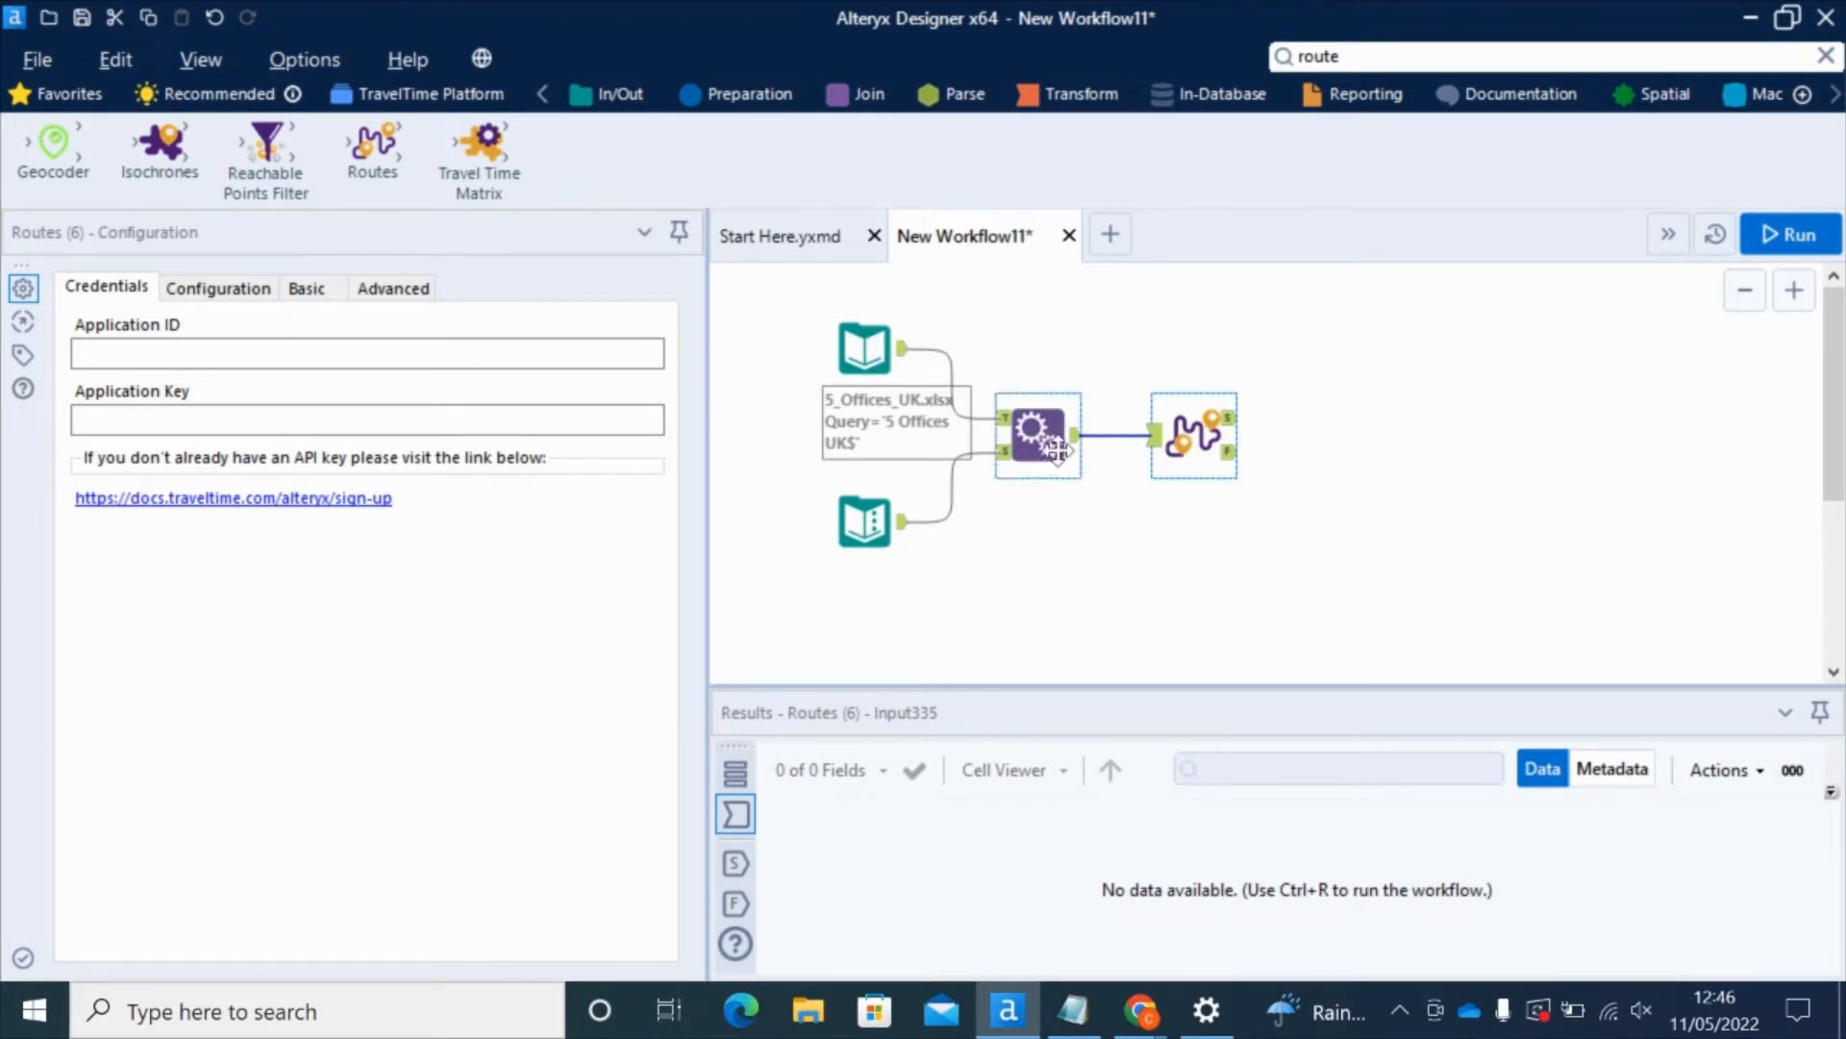
{"action": "left_click", "coordinate": [871, 334]}
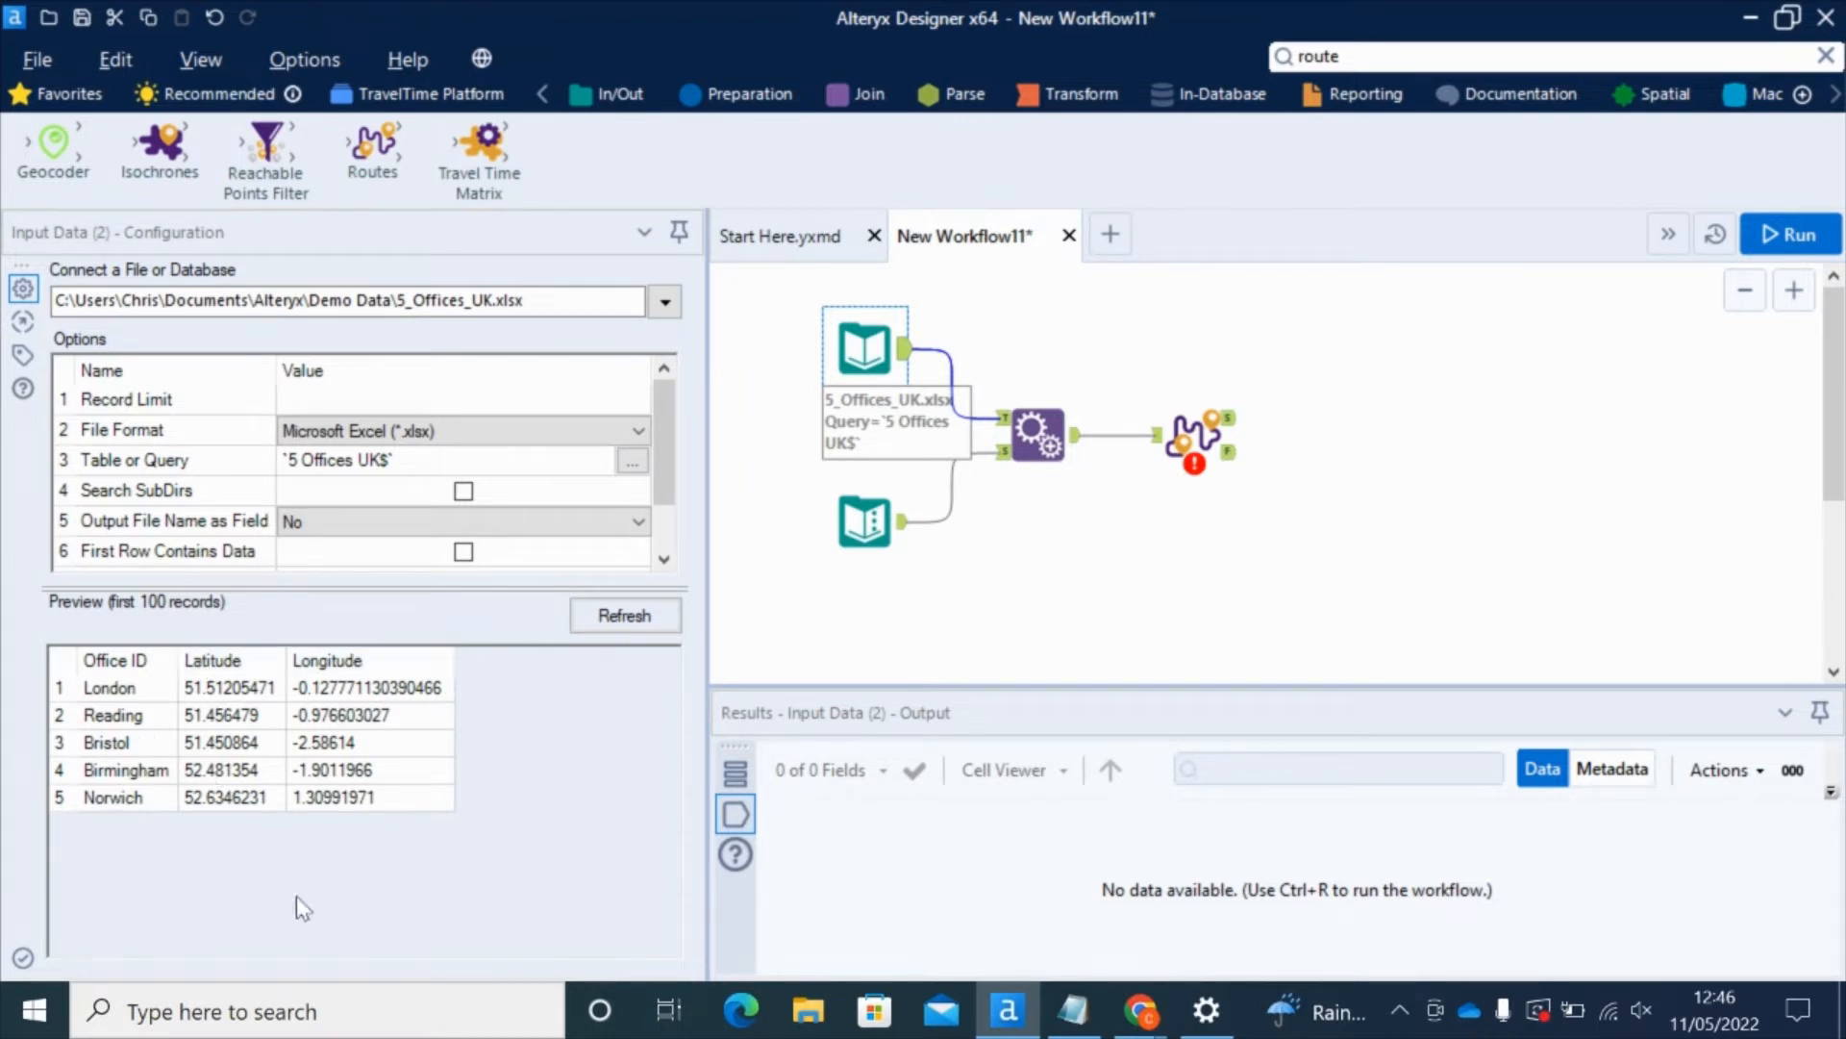
{"action": "left_click", "coordinate": [859, 520]}
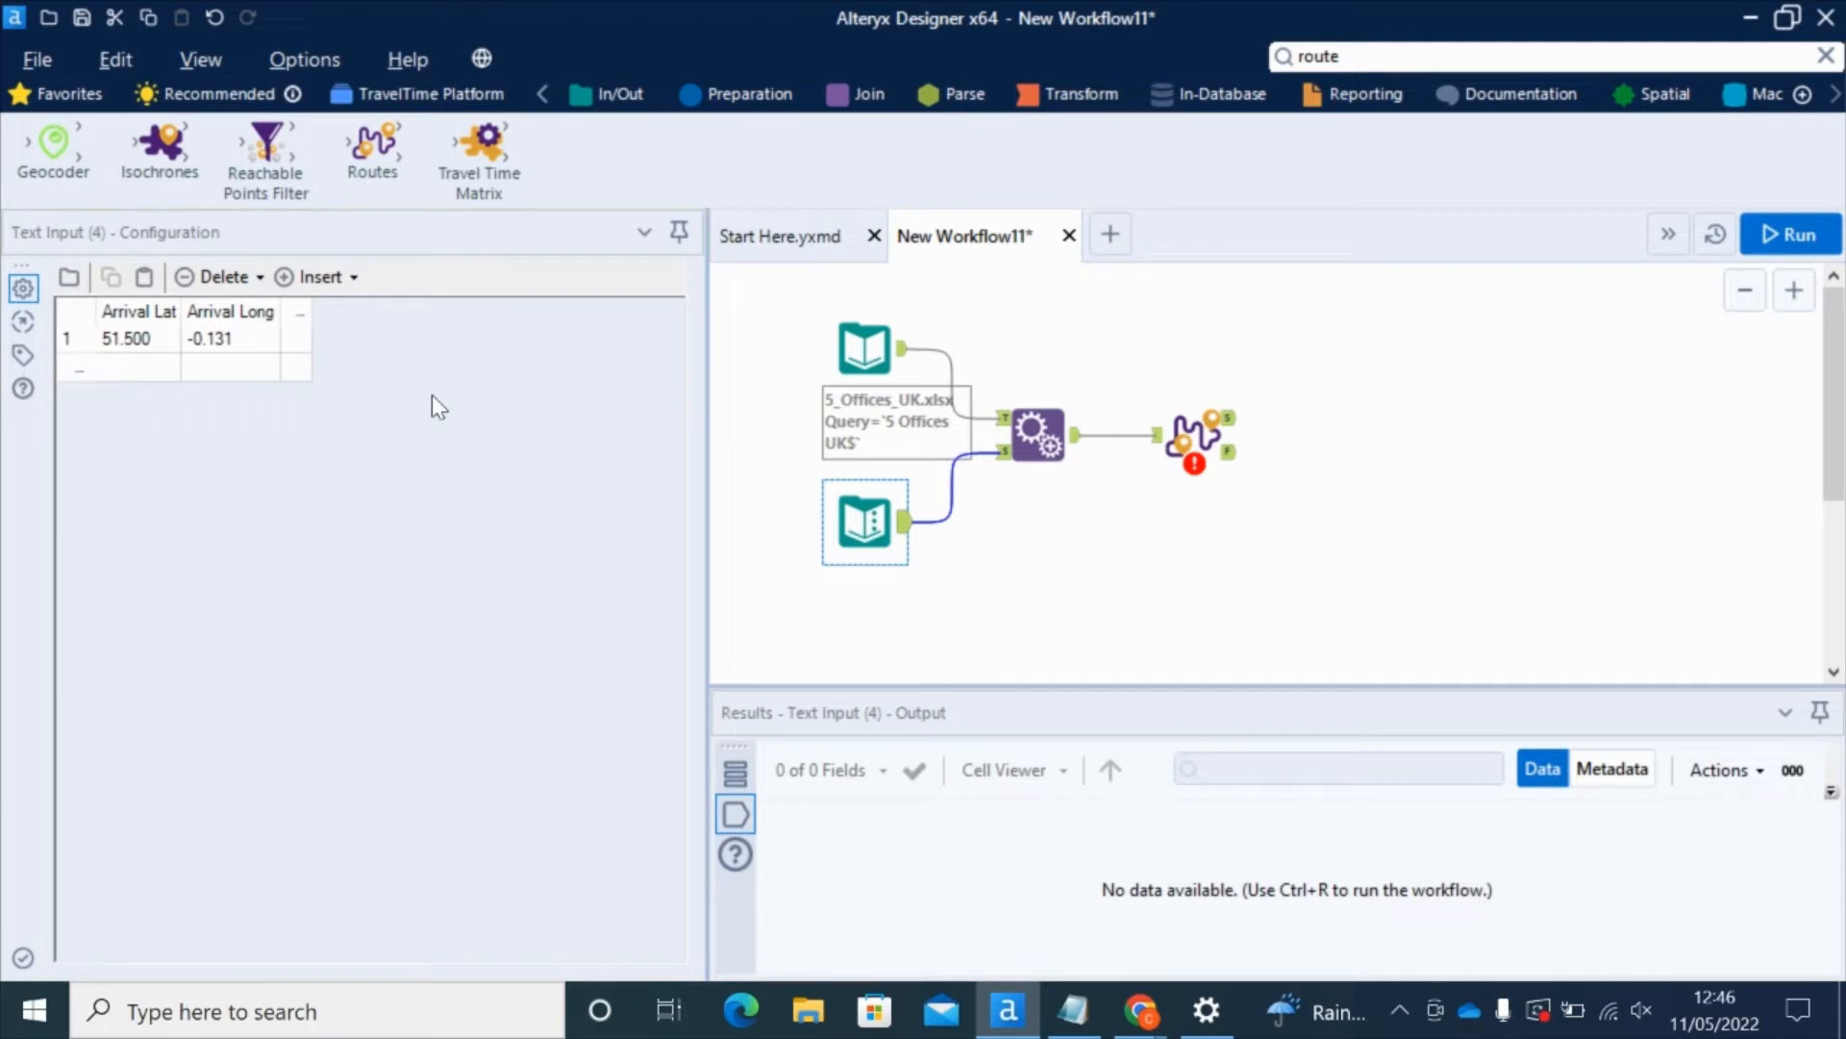
{"action": "left_click", "coordinate": [1048, 429]}
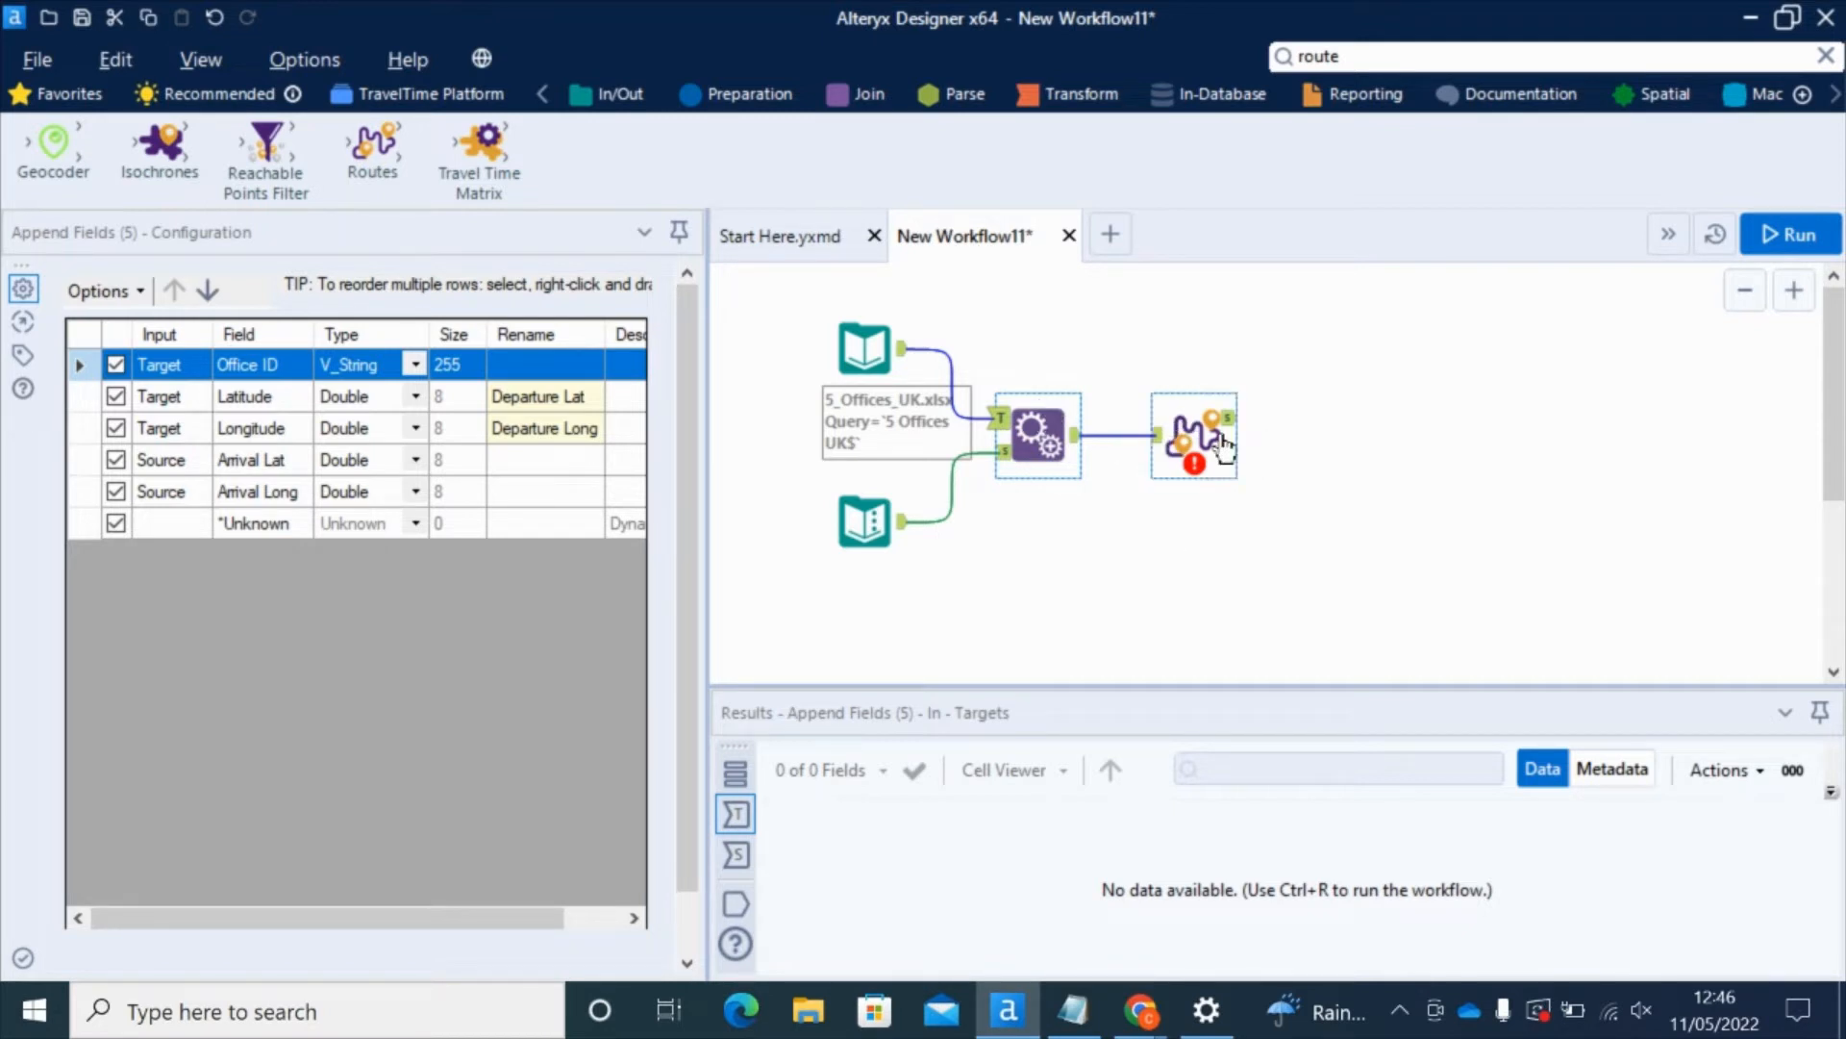
{"action": "left_click", "coordinate": [1188, 435]}
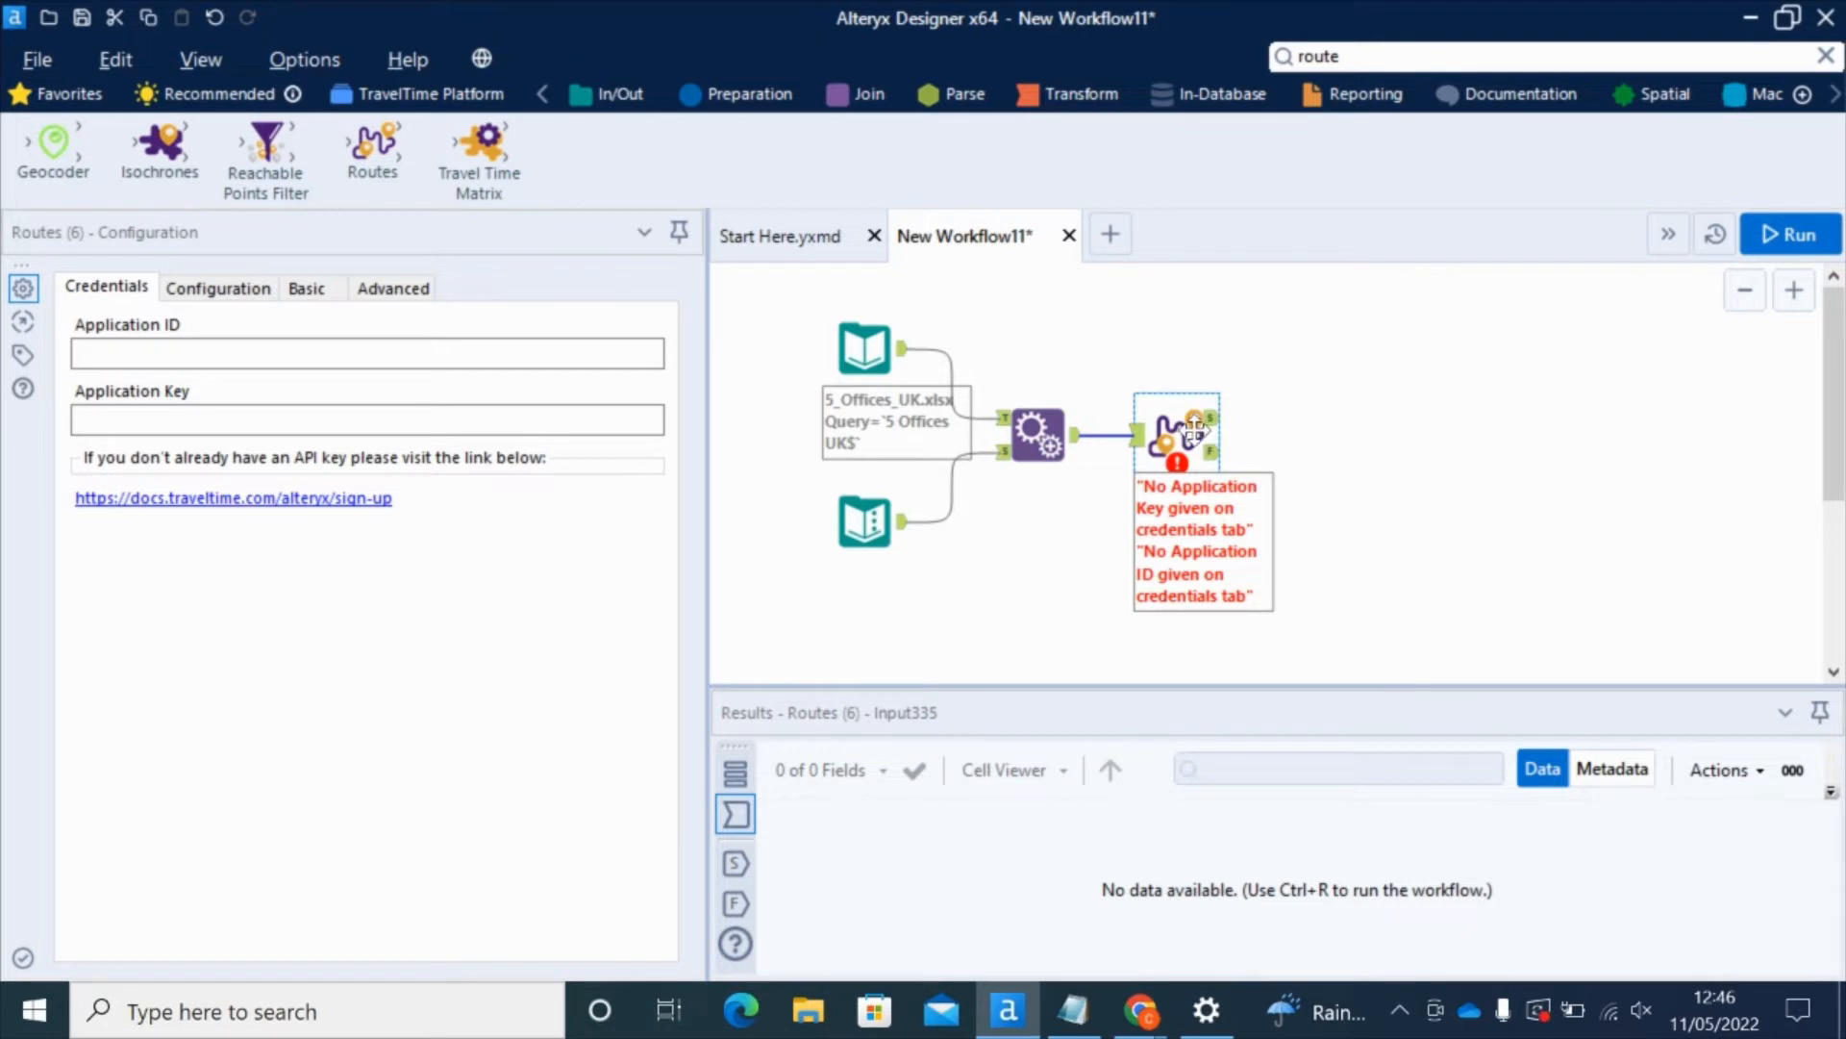
Step: Paste the TravelTime Application ID and Application Key from Notepad into the Routes credentials
{"action": "key", "text": "alt+Tab"}
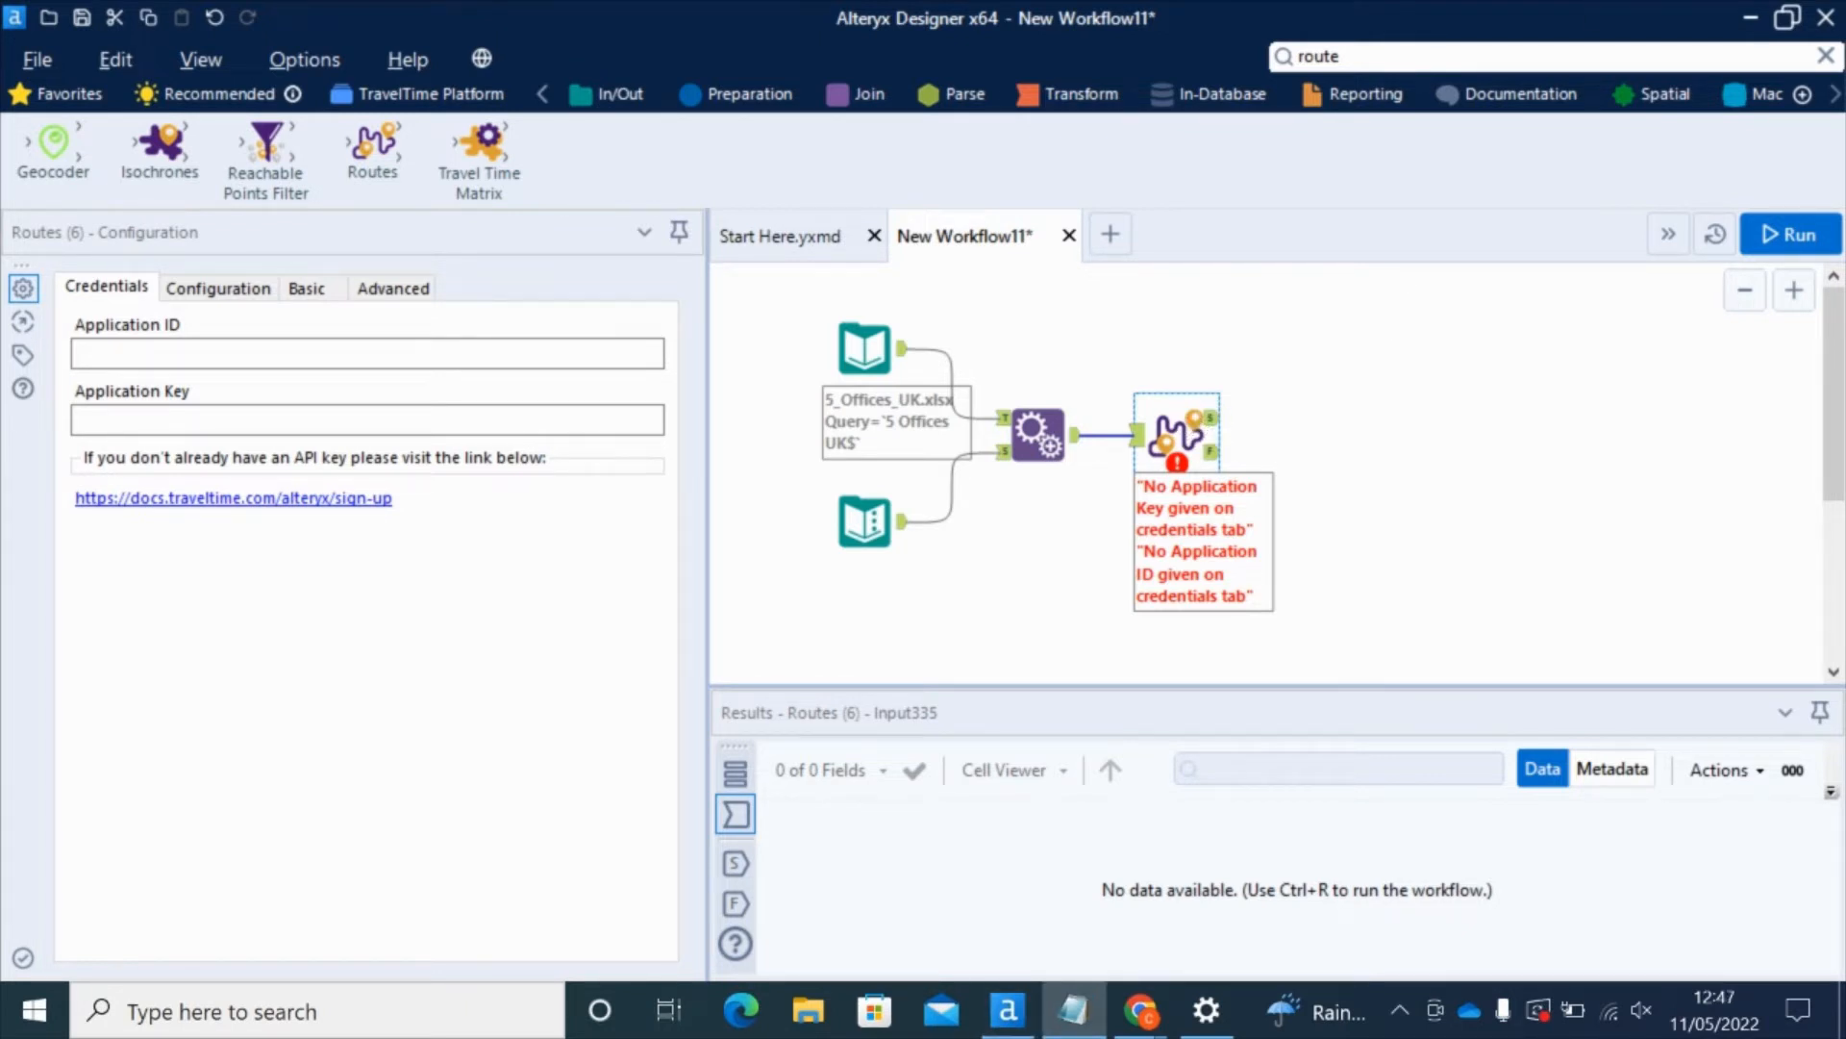
{"action": "left_click", "coordinate": [309, 352]}
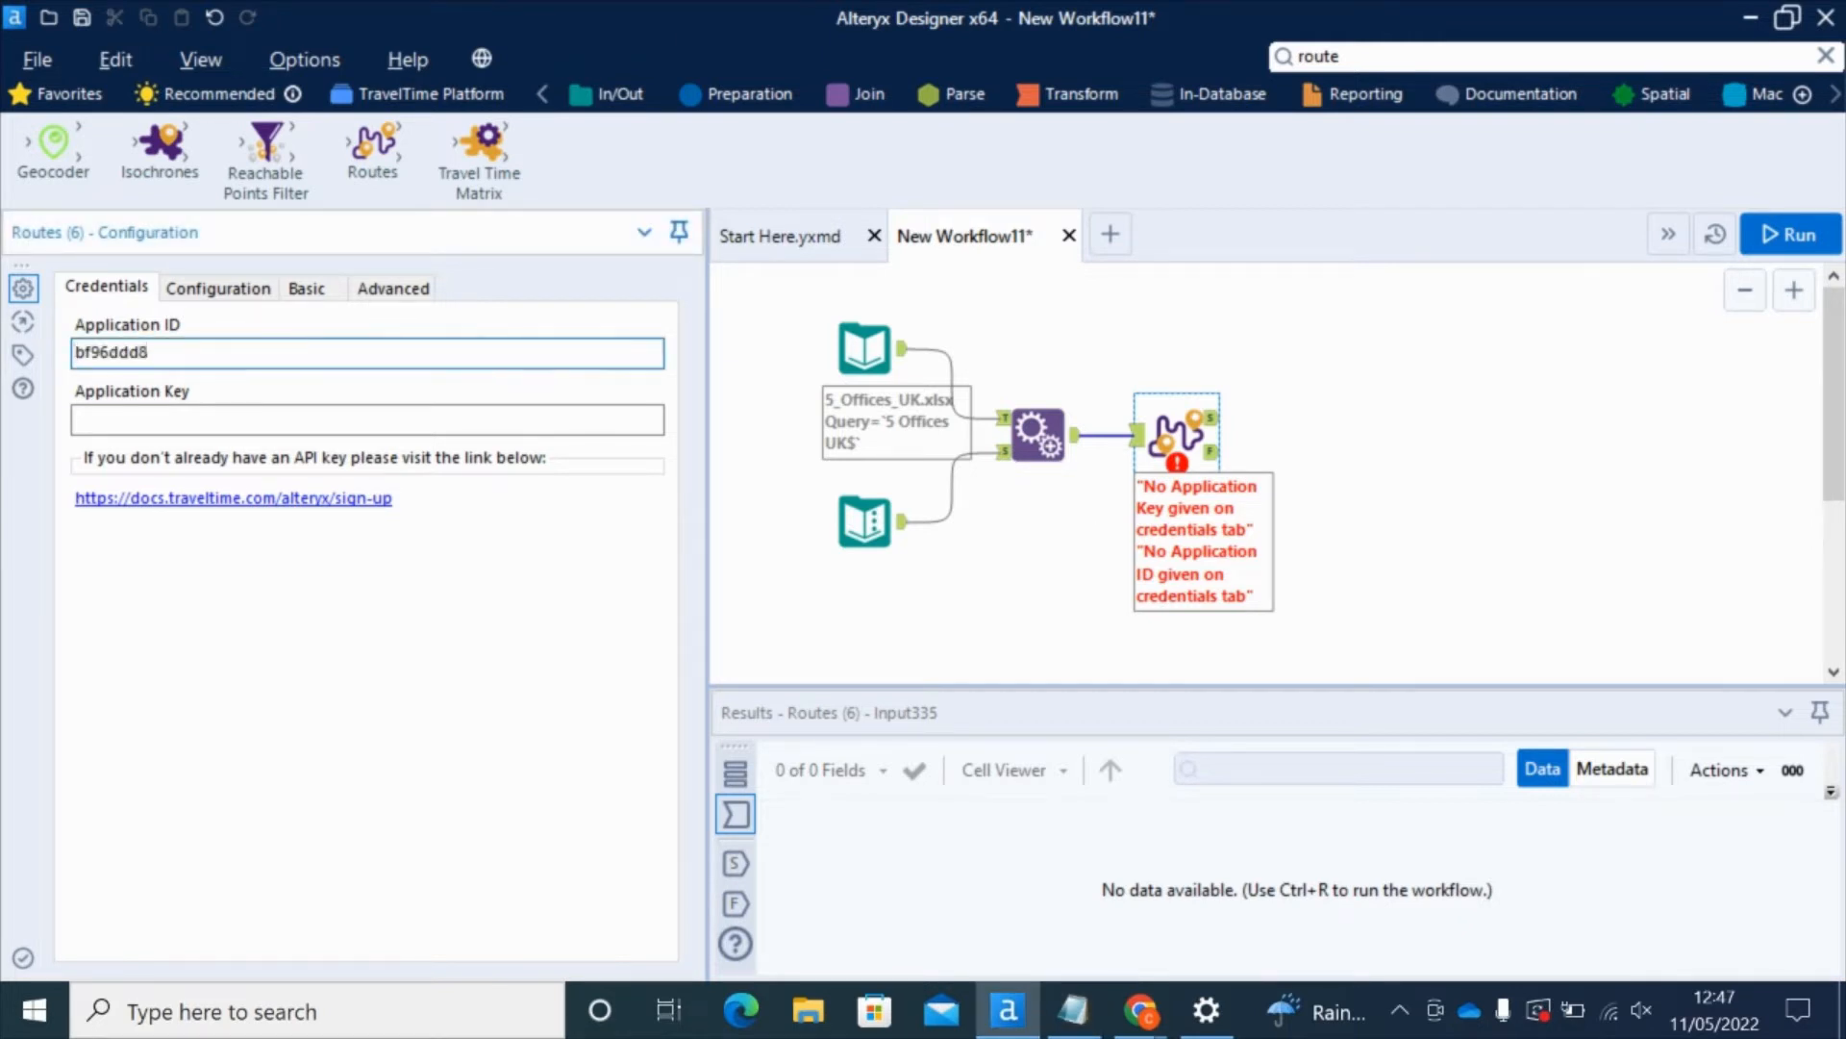
{"action": "key", "text": "alt+Tab"}
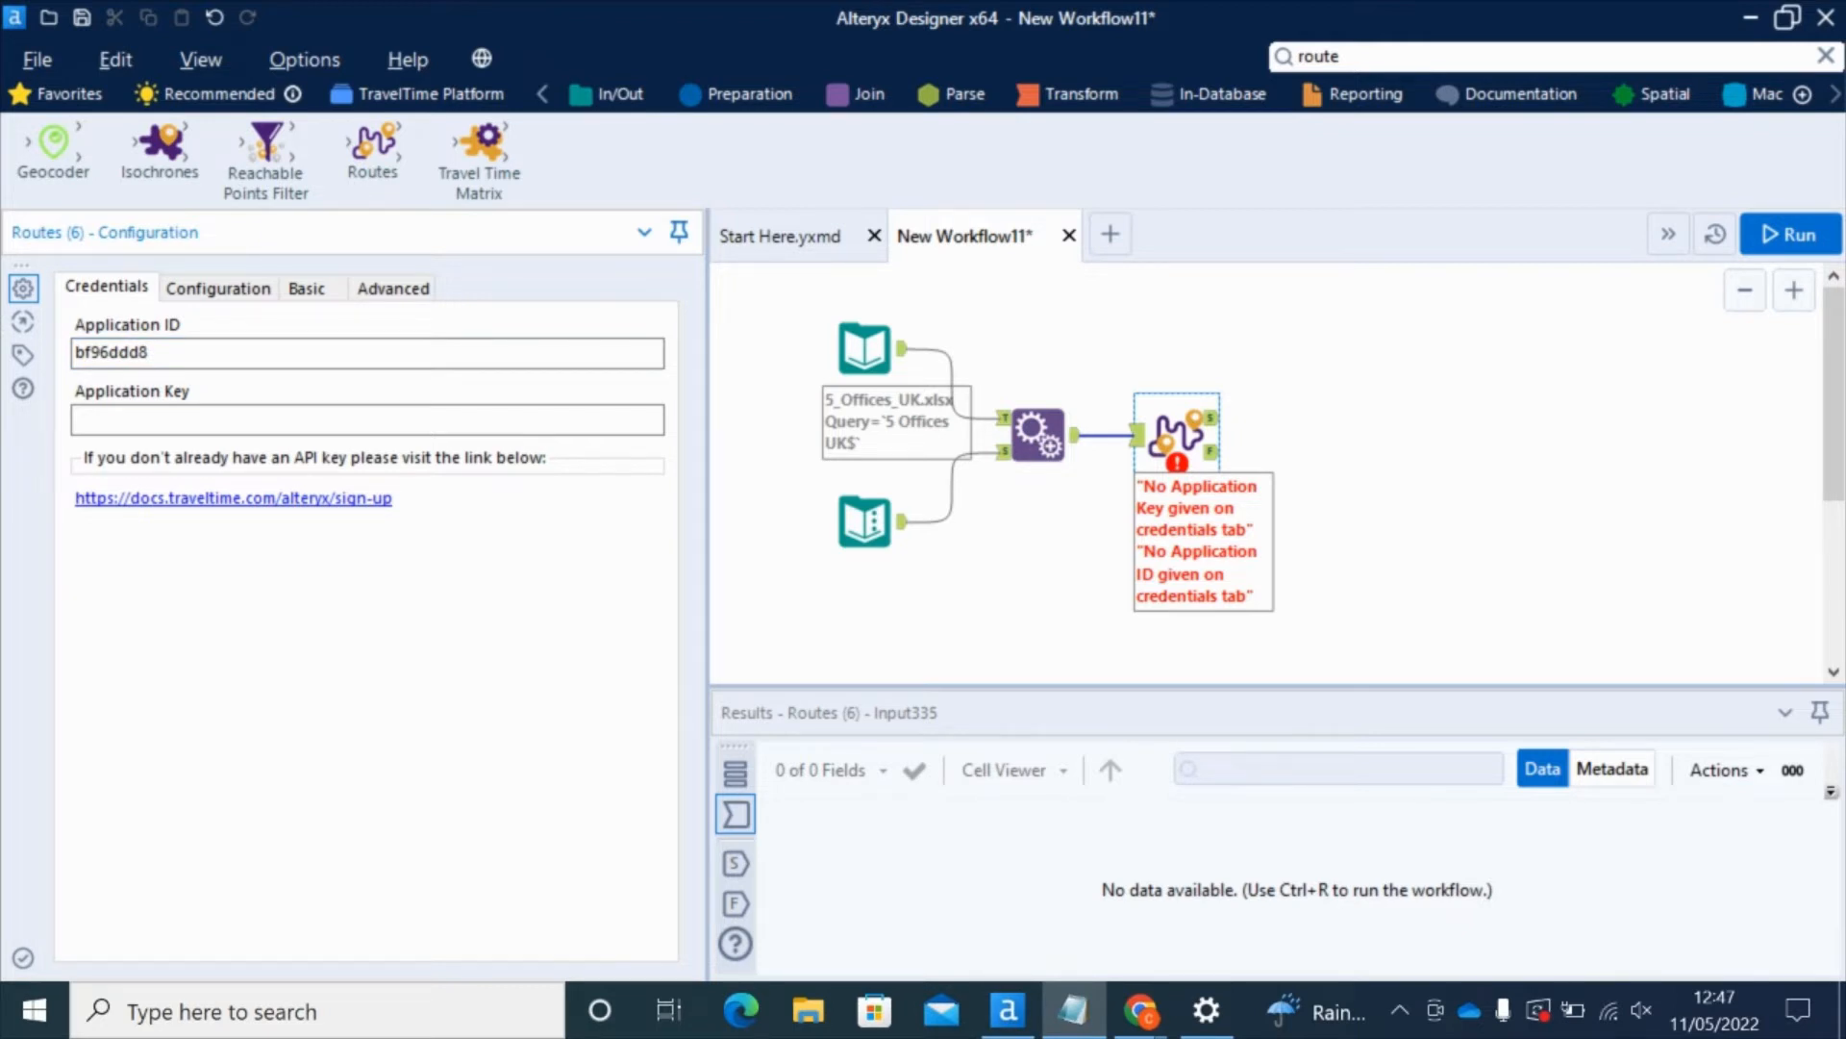
{"action": "left_click", "coordinate": [152, 415]}
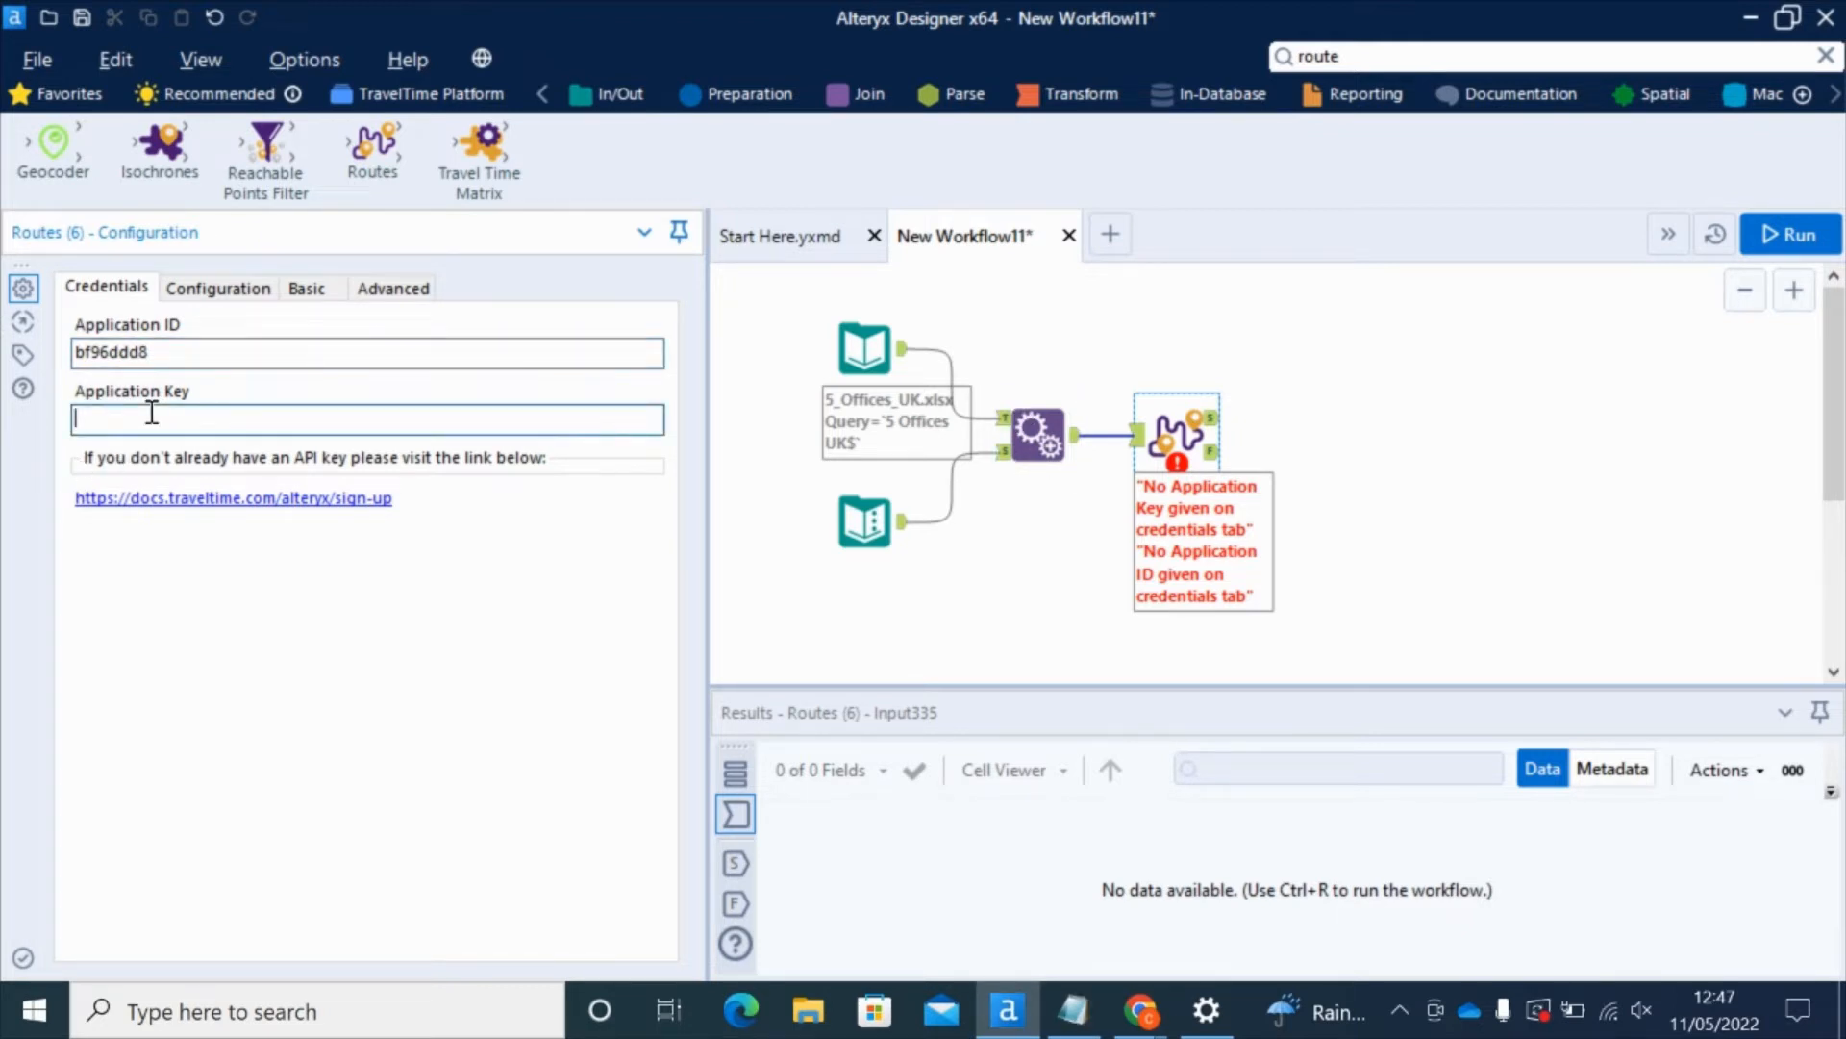
{"action": "key", "text": "ctrl+v"}
{"action": "left_click", "coordinate": [240, 290]}
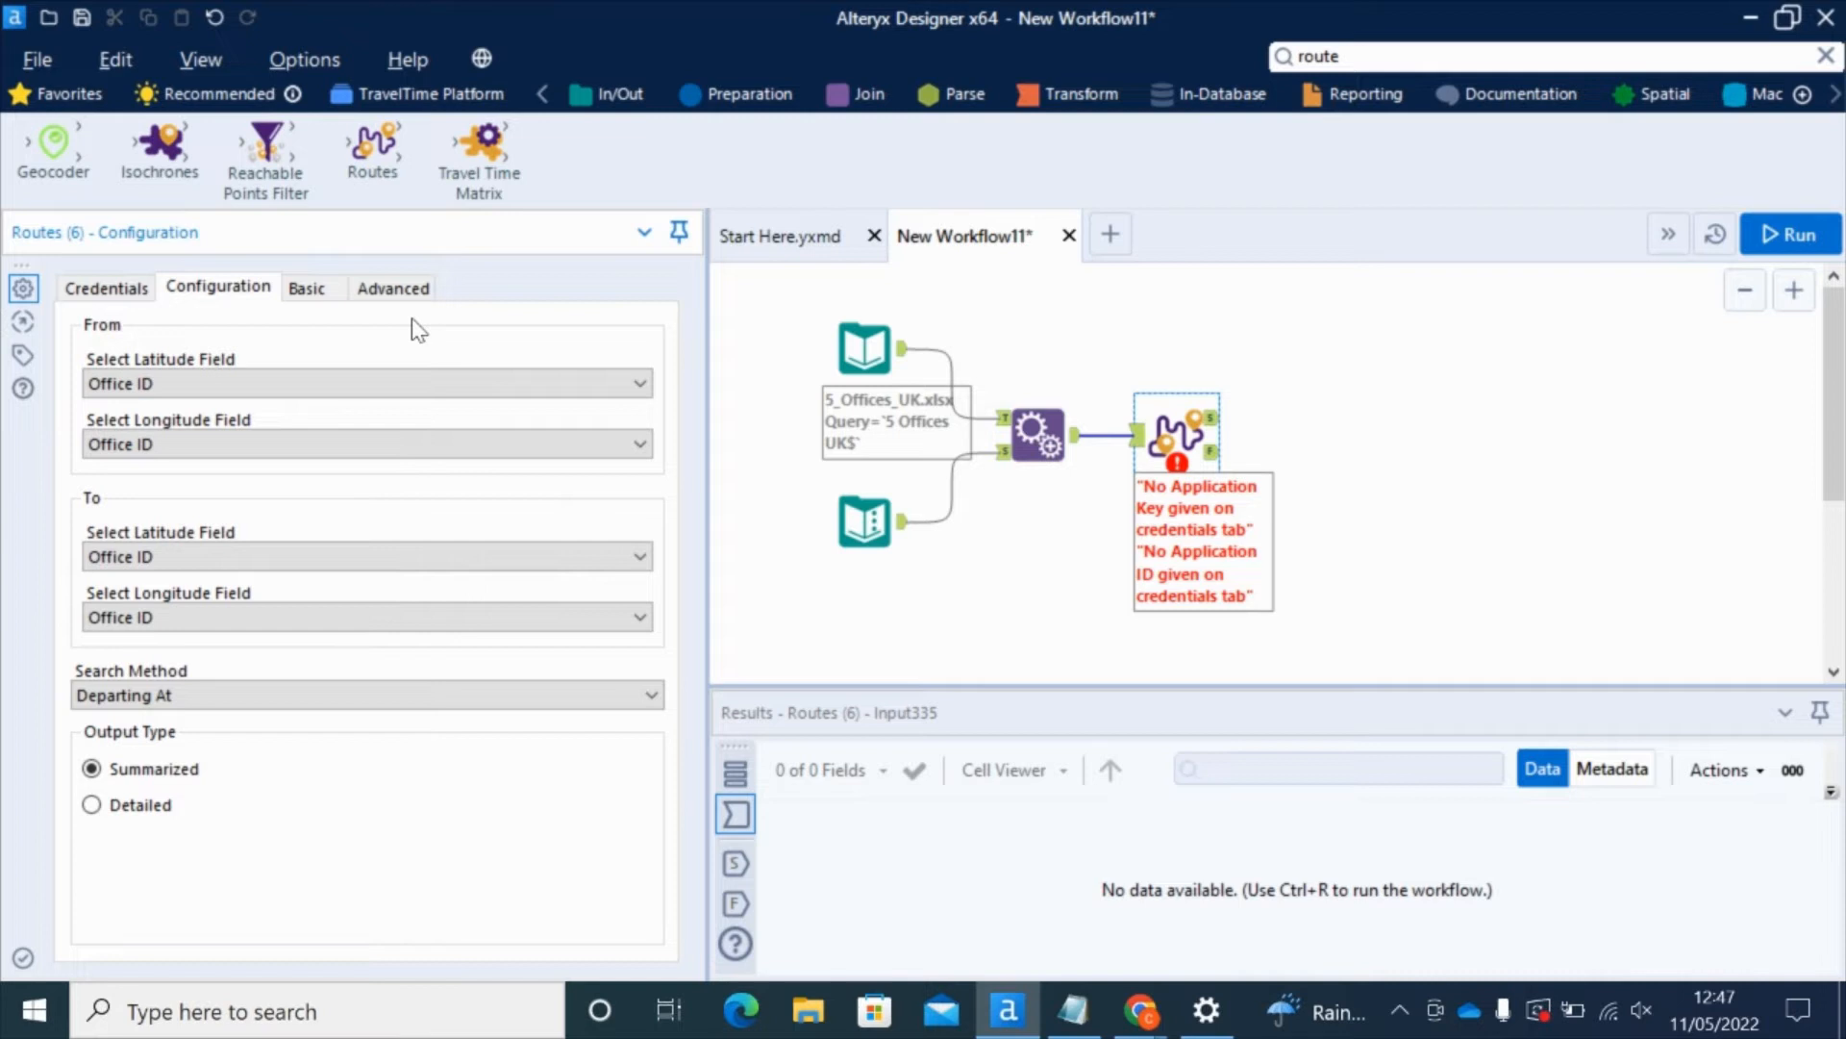
Step: Map From fields to Departure Lat/Long and To fields to Arrival Lat/Long
{"action": "left_click", "coordinate": [317, 385]}
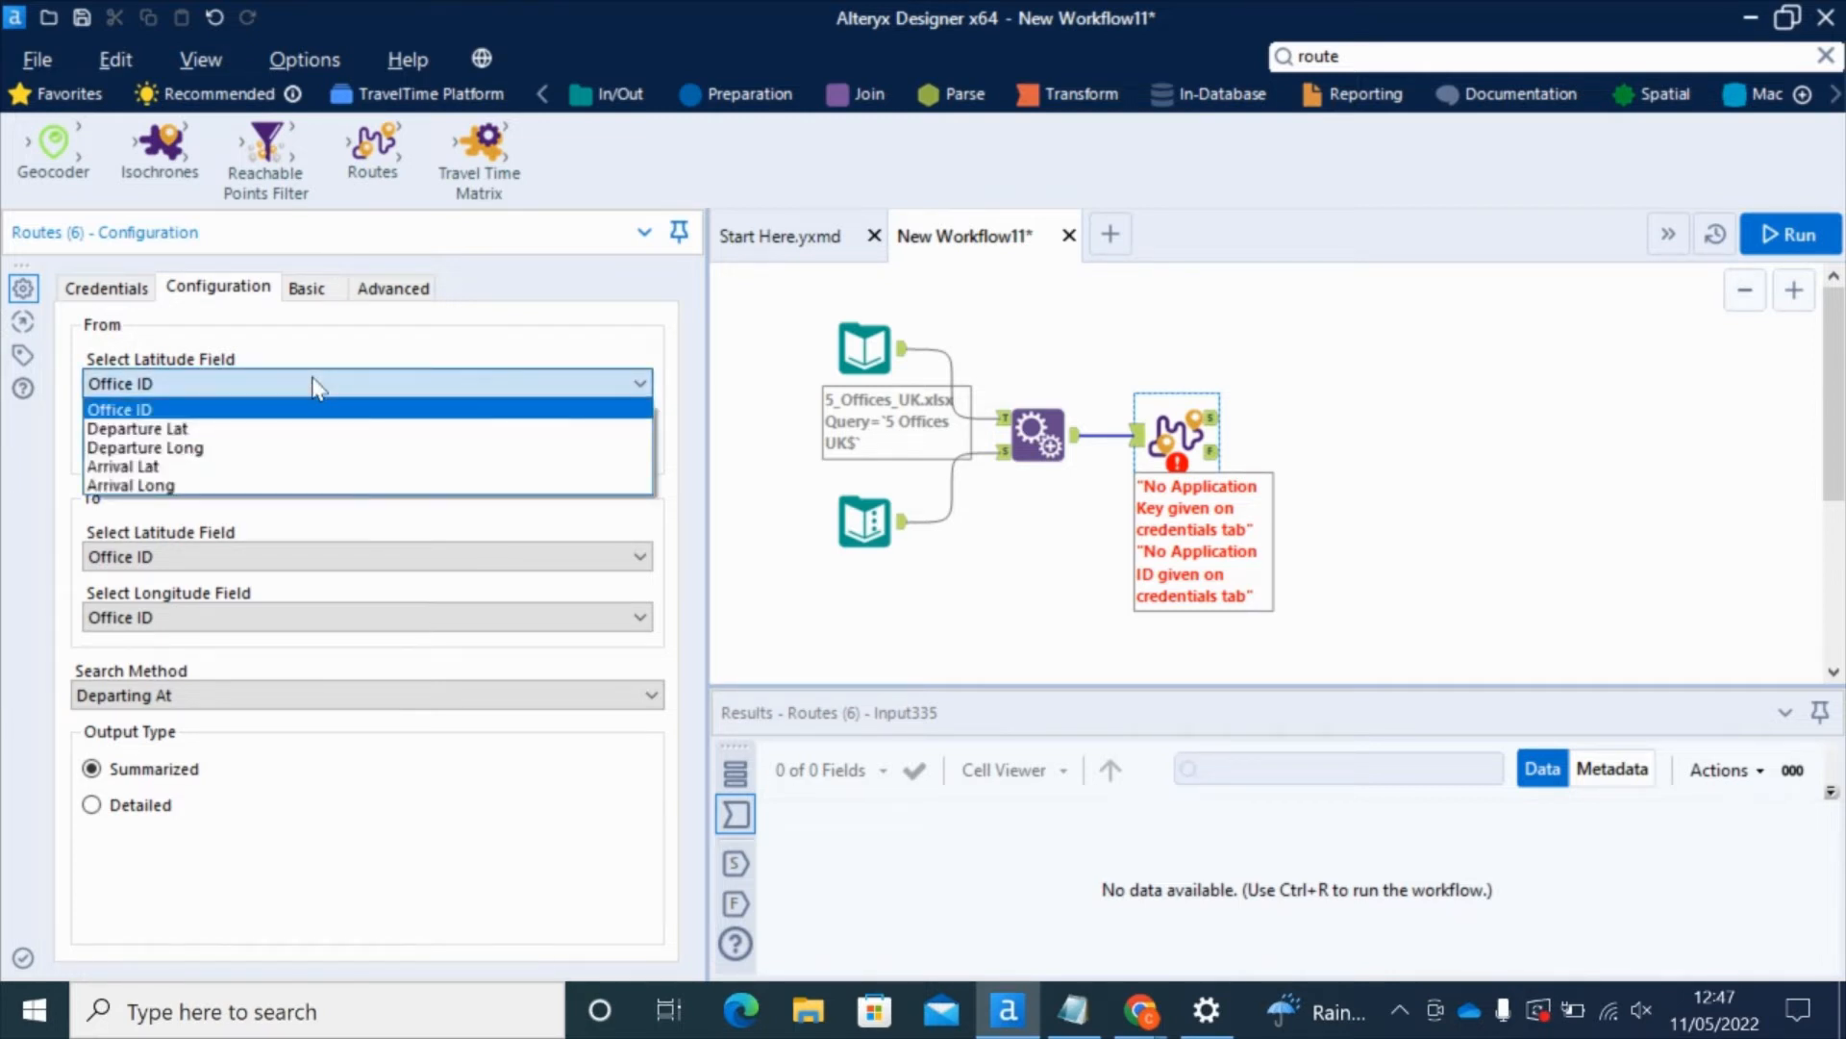
{"action": "left_click", "coordinate": [185, 429]}
{"action": "left_click", "coordinate": [209, 445]}
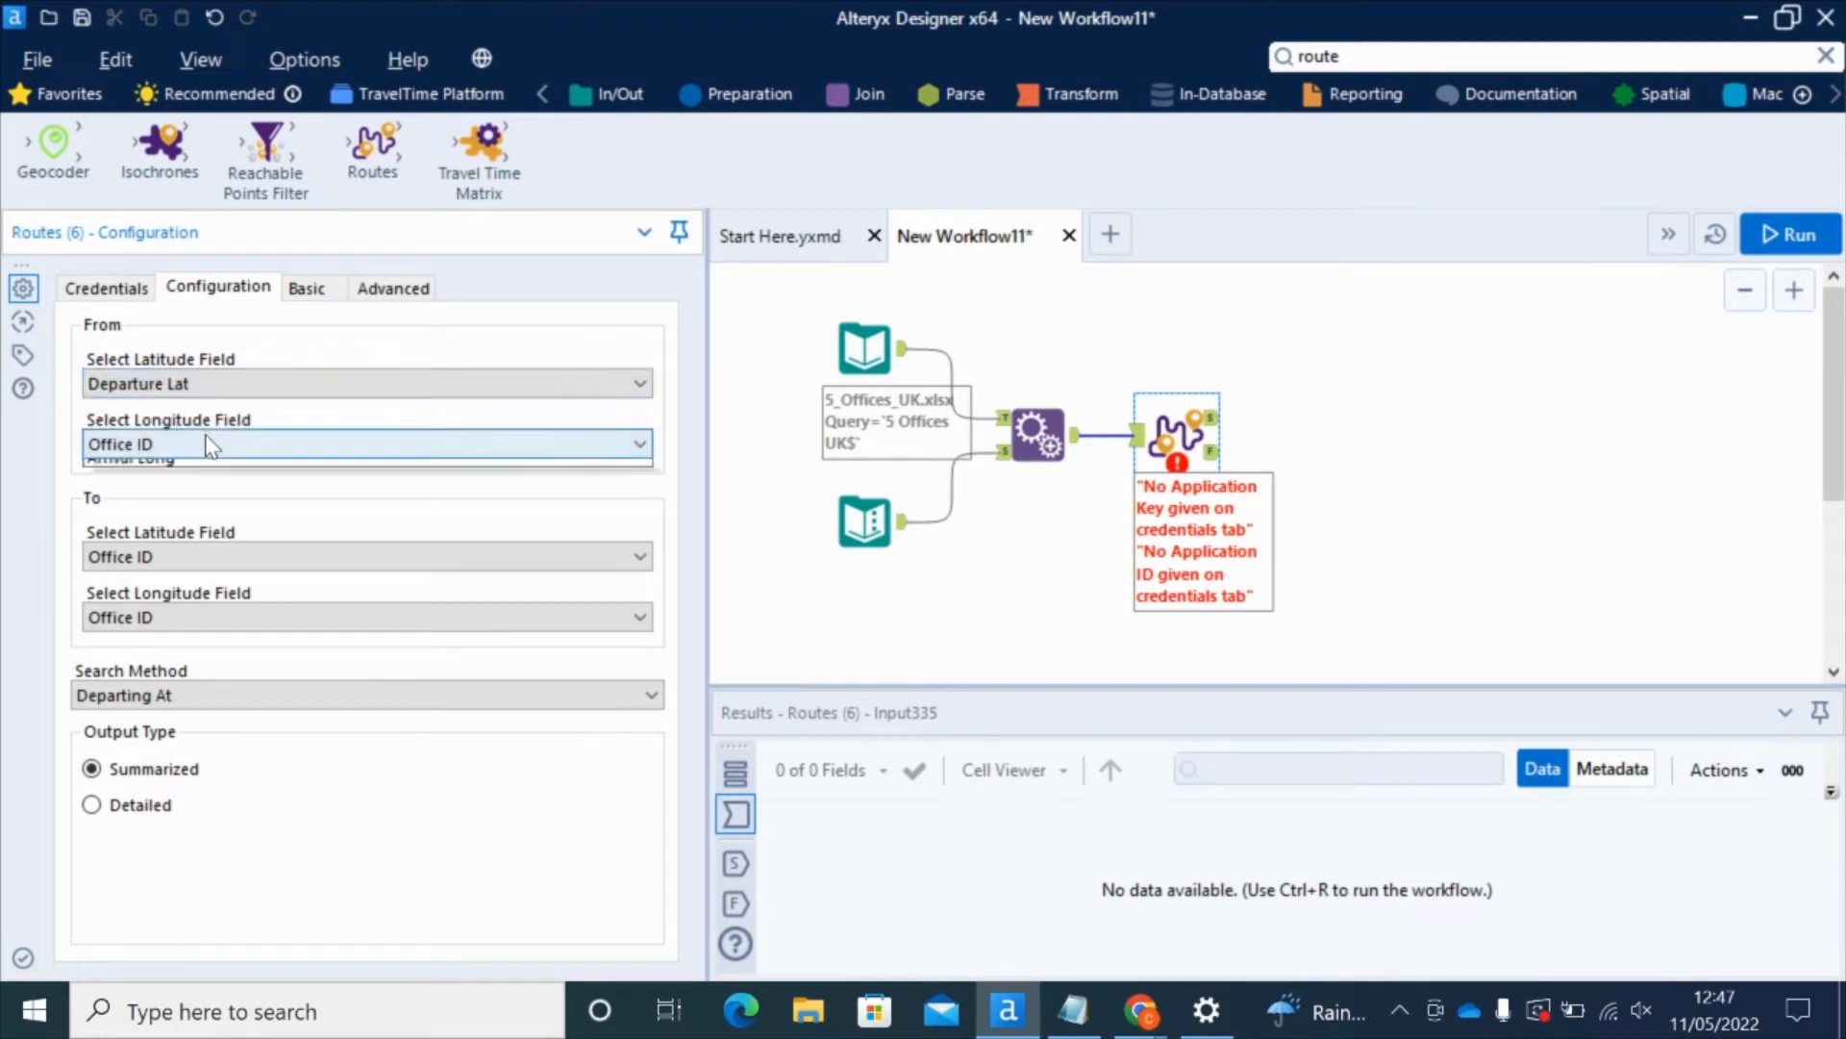
{"action": "left_click", "coordinate": [183, 507]}
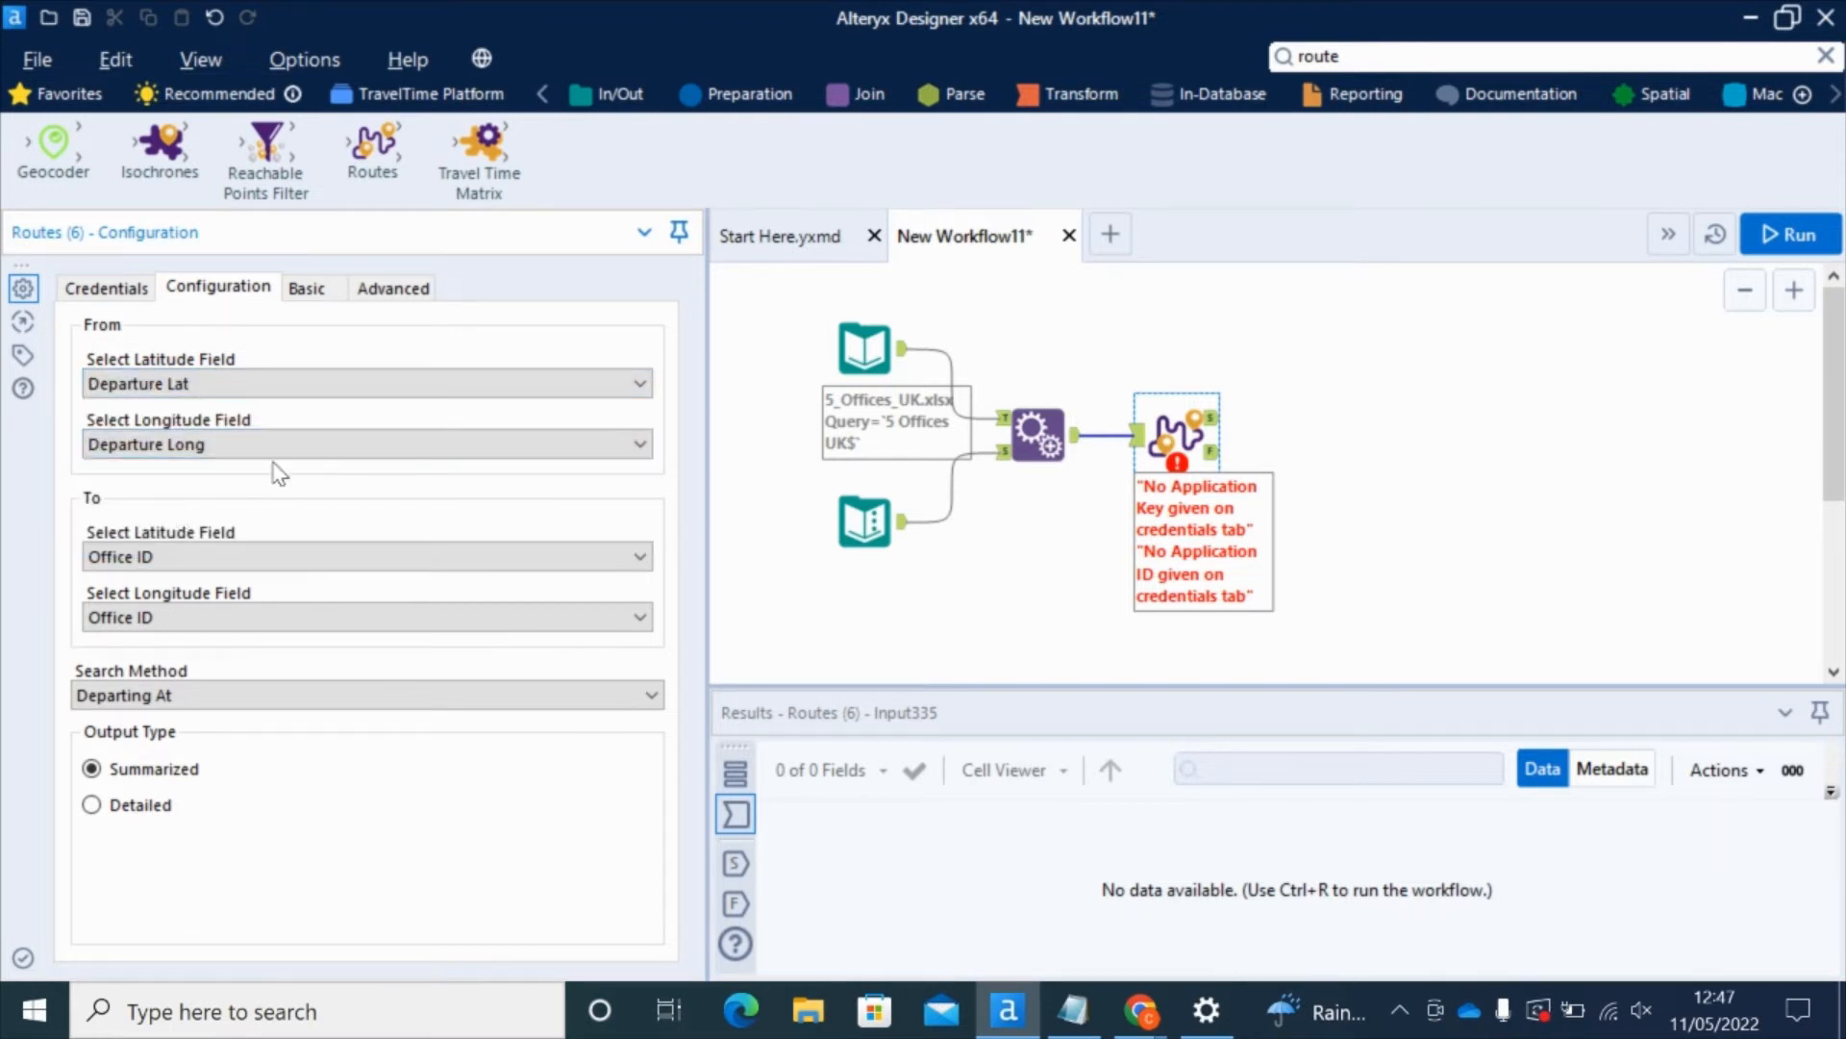
{"action": "left_click", "coordinate": [239, 559]}
{"action": "left_click", "coordinate": [144, 639]}
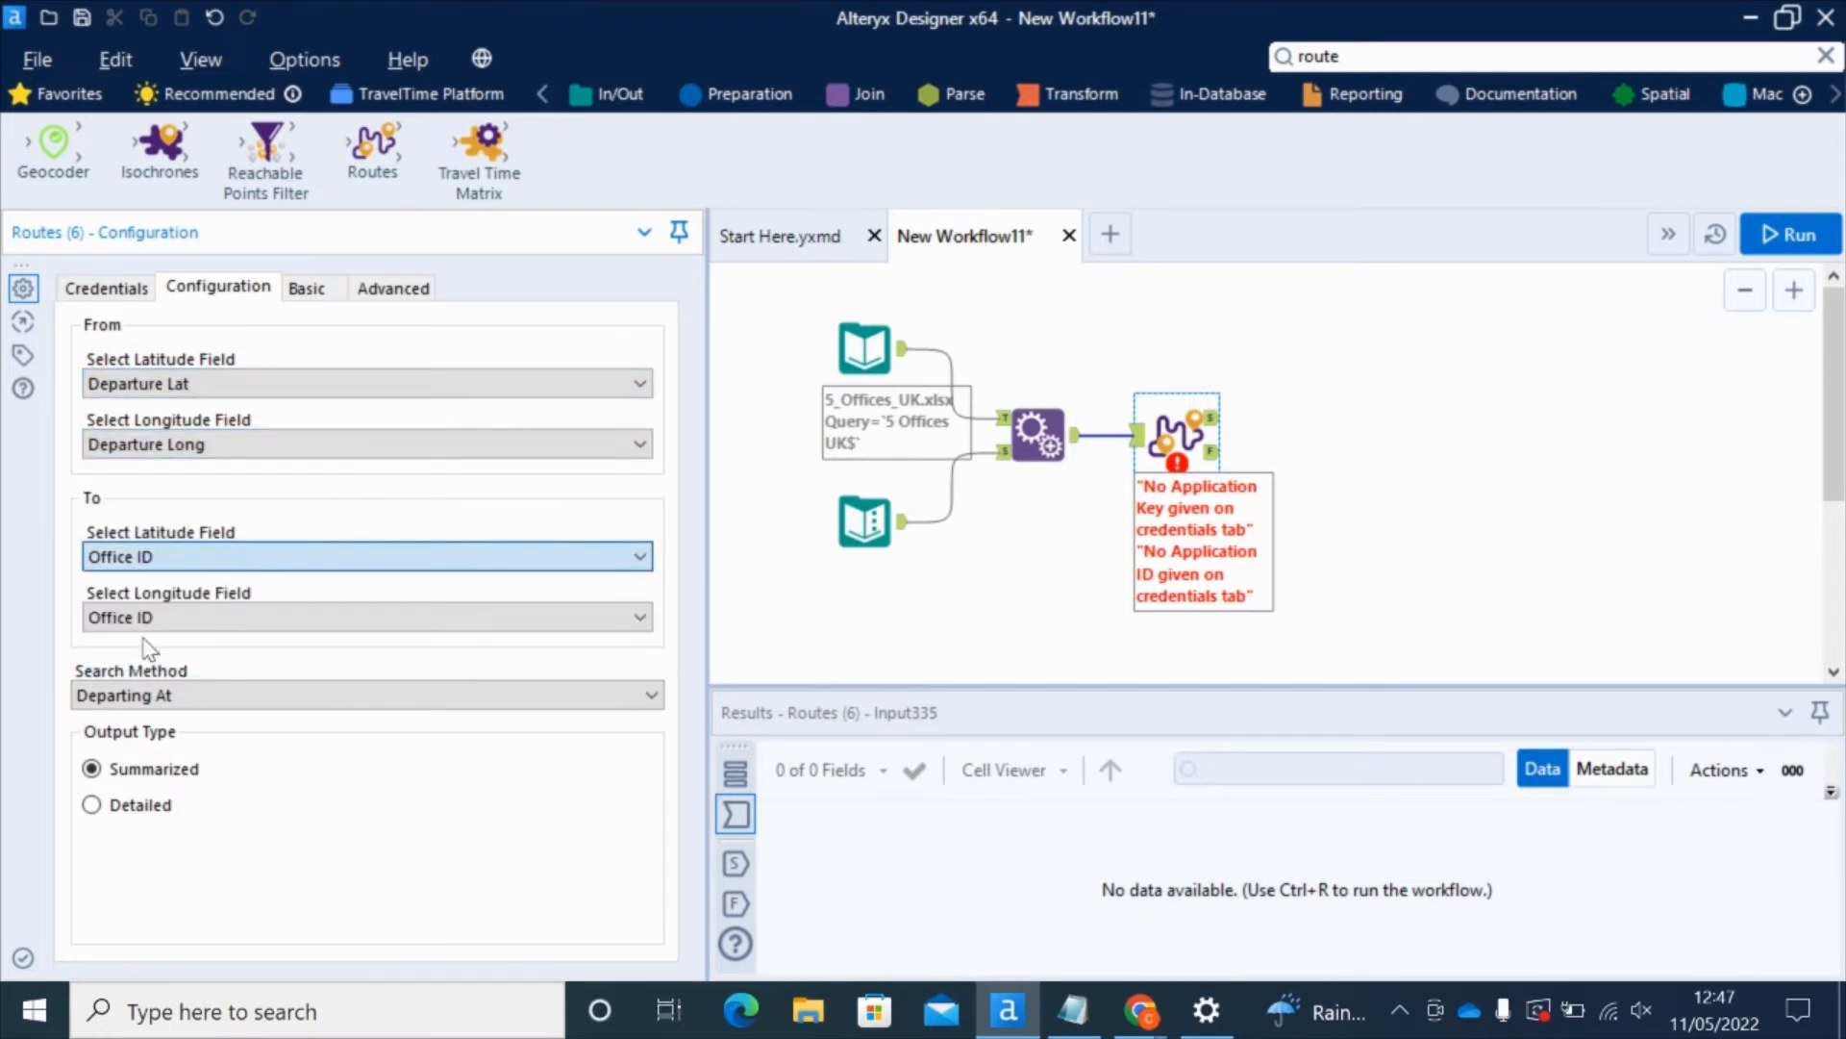
{"action": "left_click", "coordinate": [148, 623]}
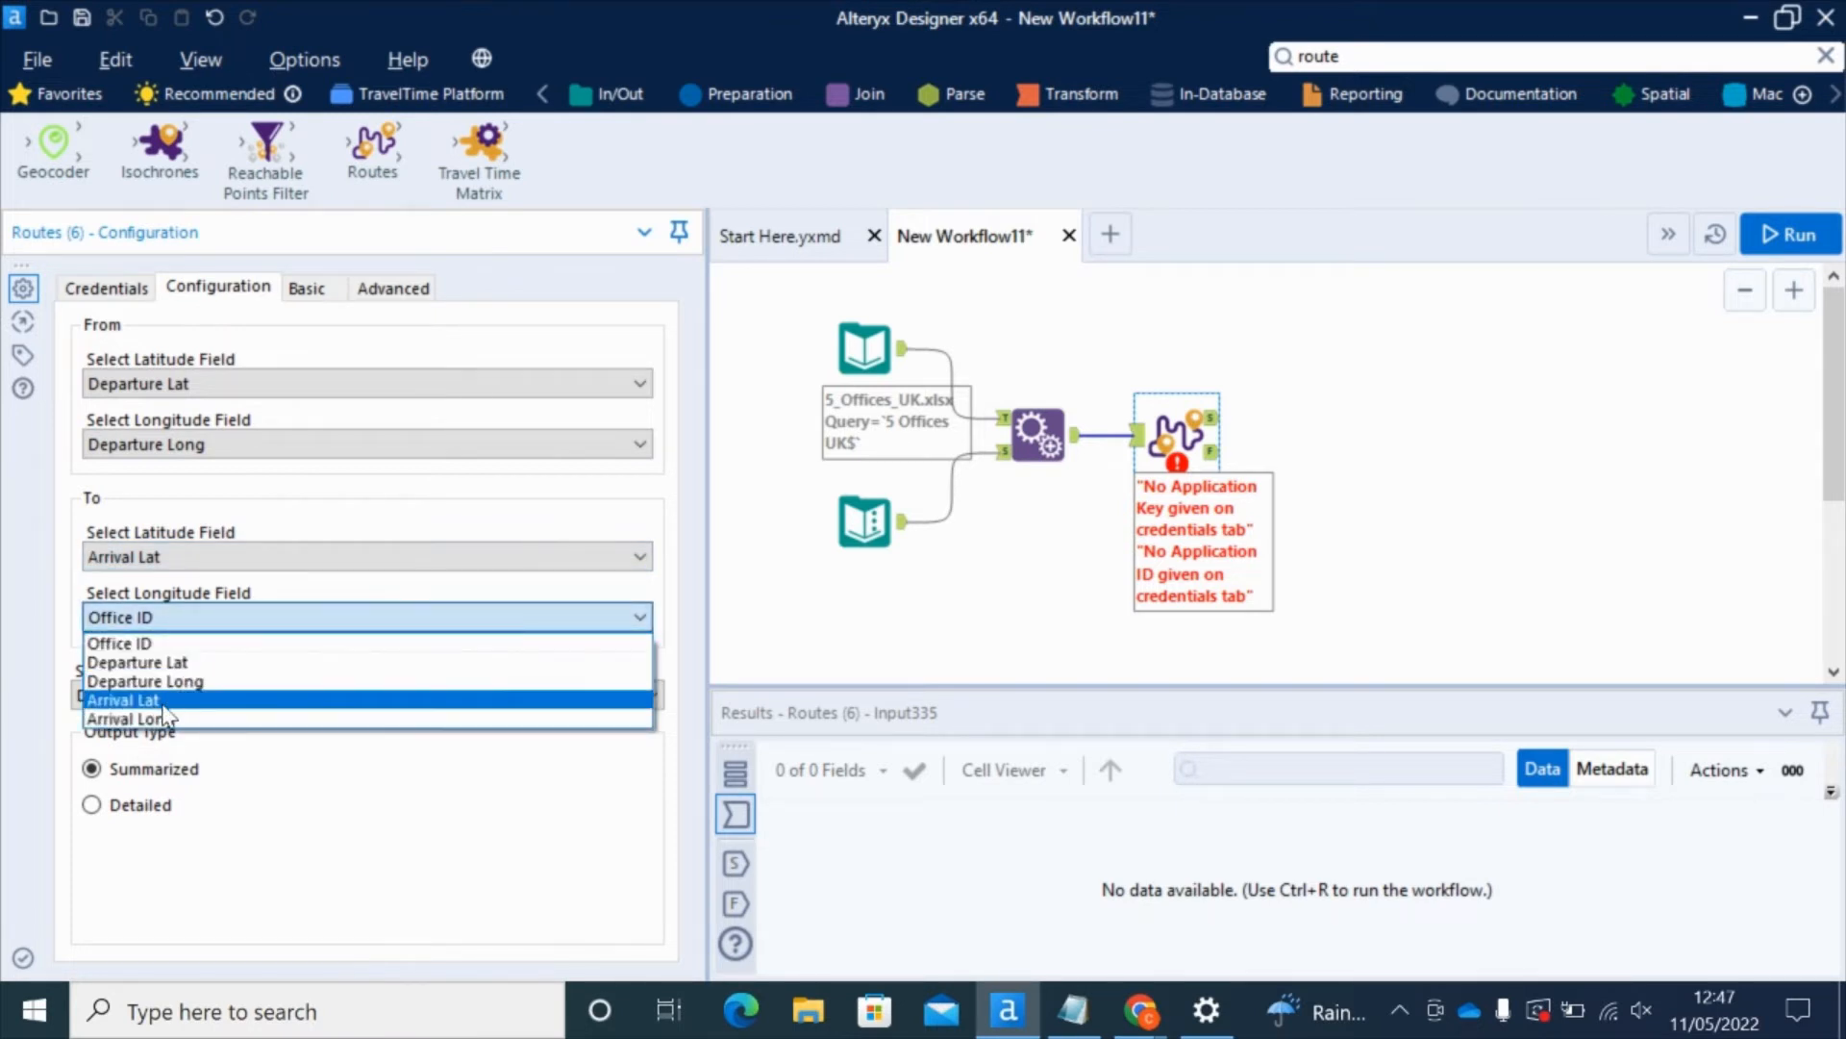
{"action": "left_click", "coordinate": [165, 717]}
Step: Set Search Method to Arriving By and Output Type to Detailed
{"action": "left_click", "coordinate": [287, 695]}
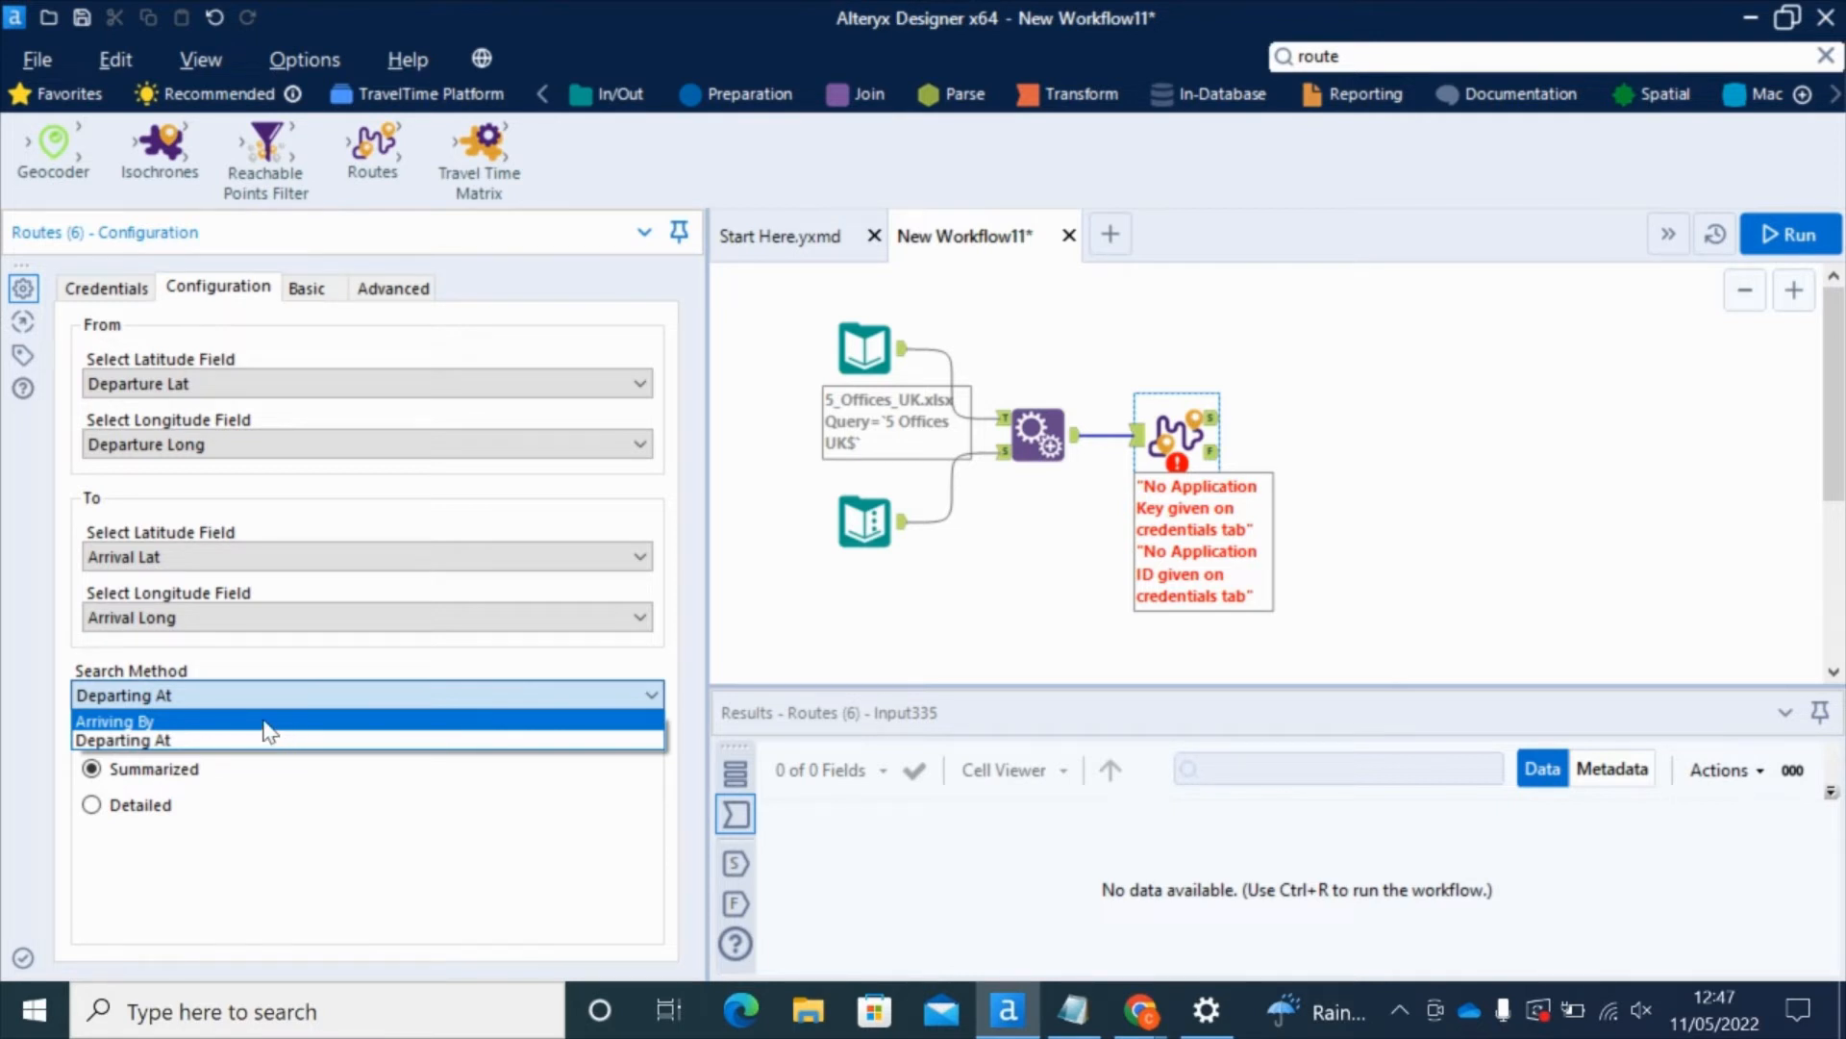
{"action": "left_click", "coordinate": [270, 723]}
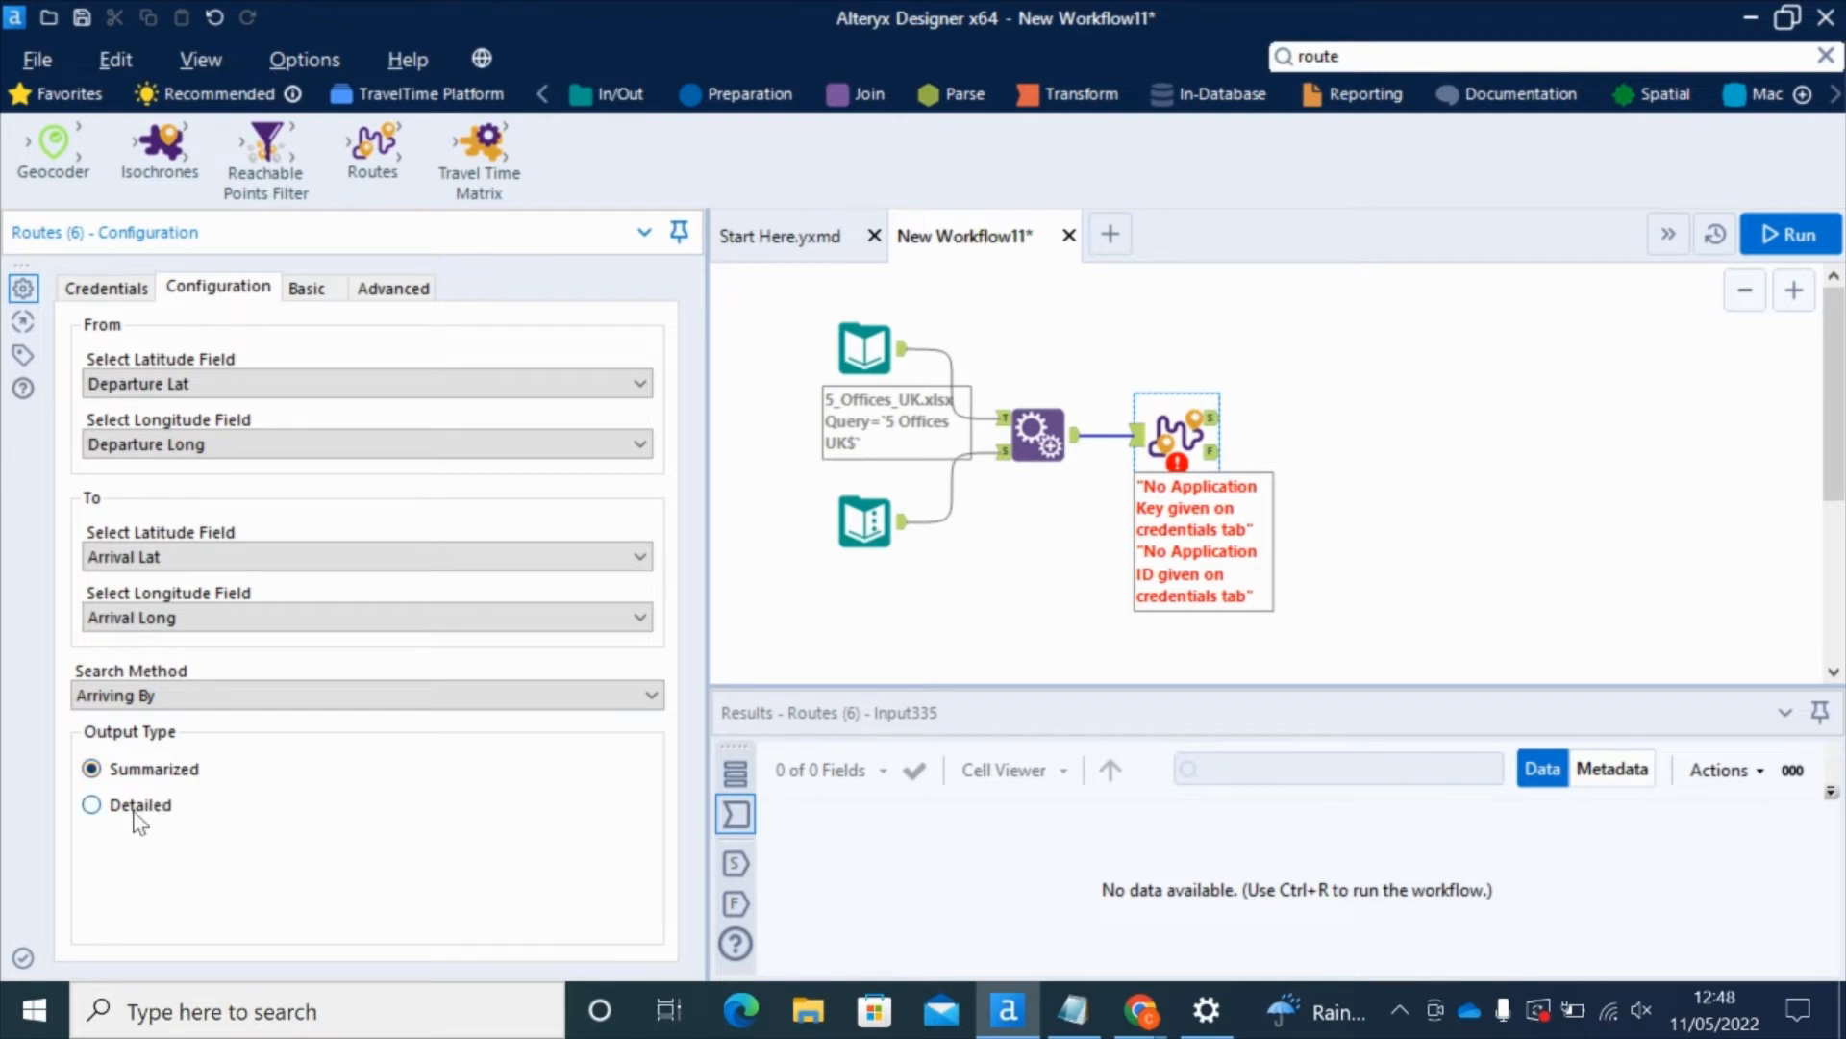
{"action": "left_click", "coordinate": [93, 804]}
Step: Choose Public Transport as the travel mode, then view the Advanced timing settings
{"action": "left_click", "coordinate": [312, 296]}
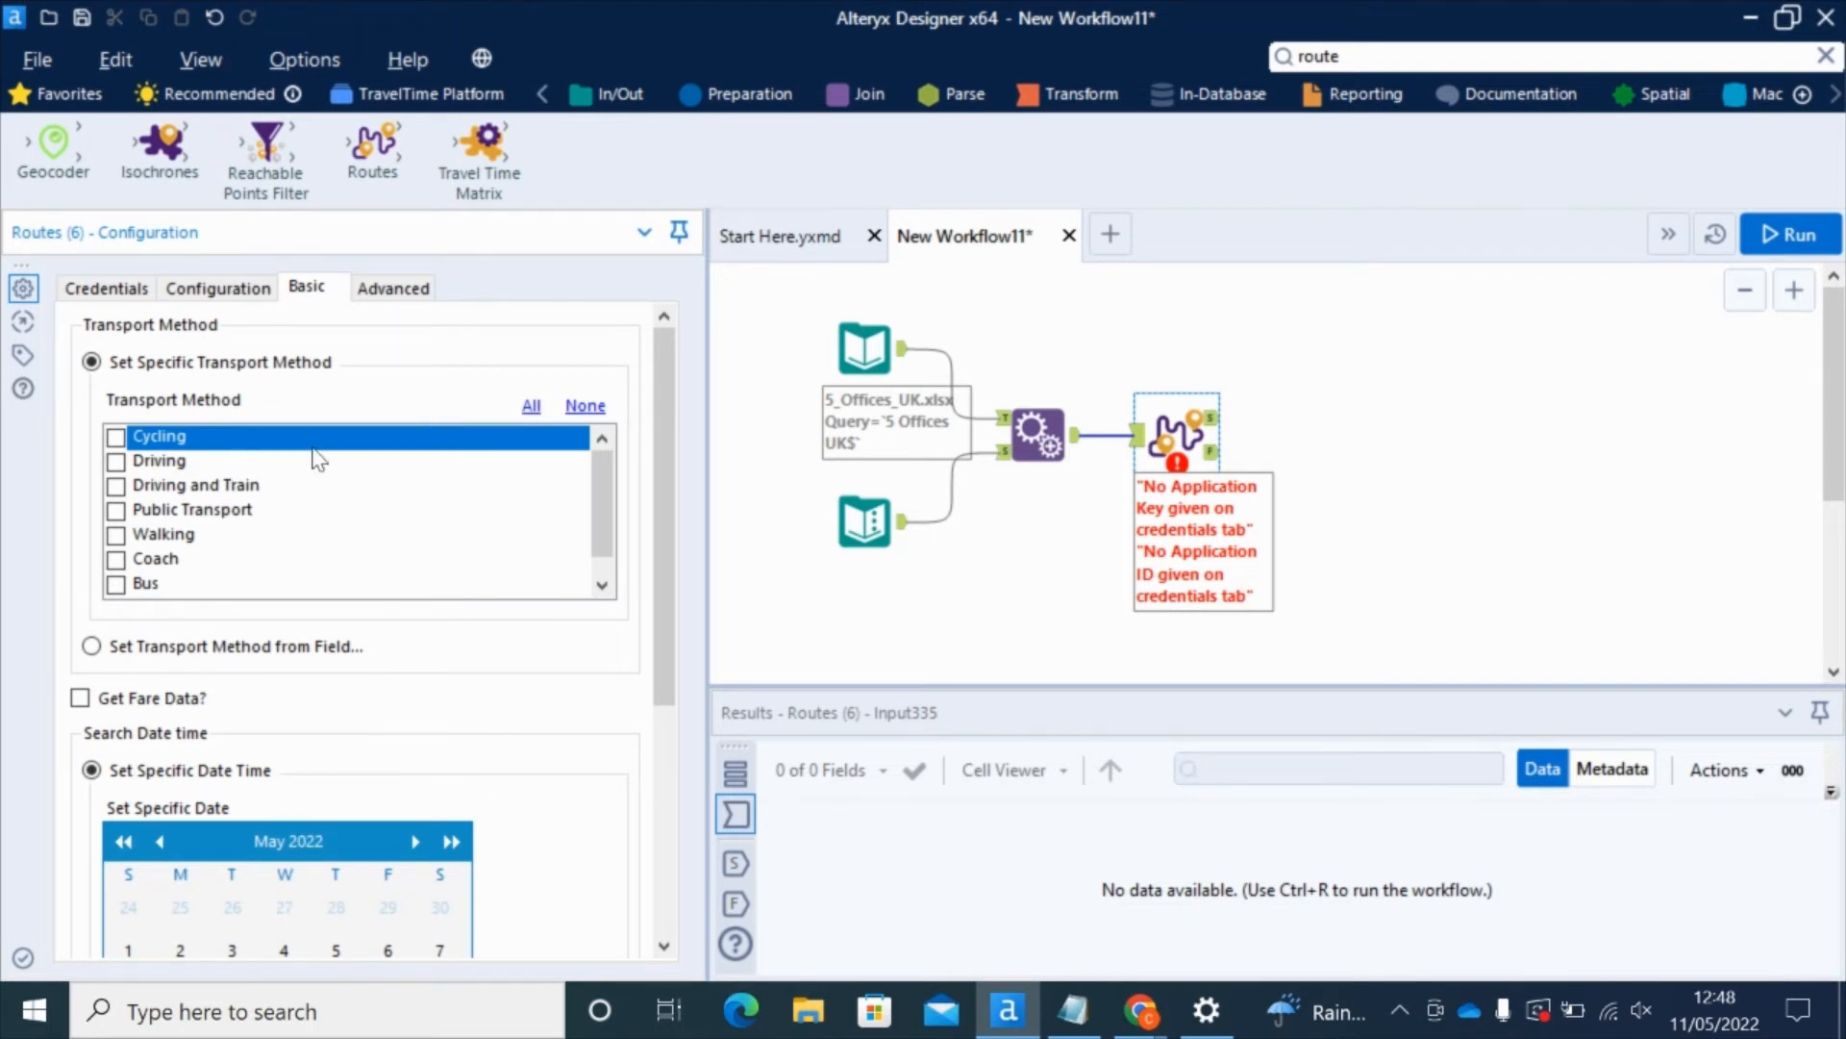
{"action": "left_click", "coordinate": [116, 511]}
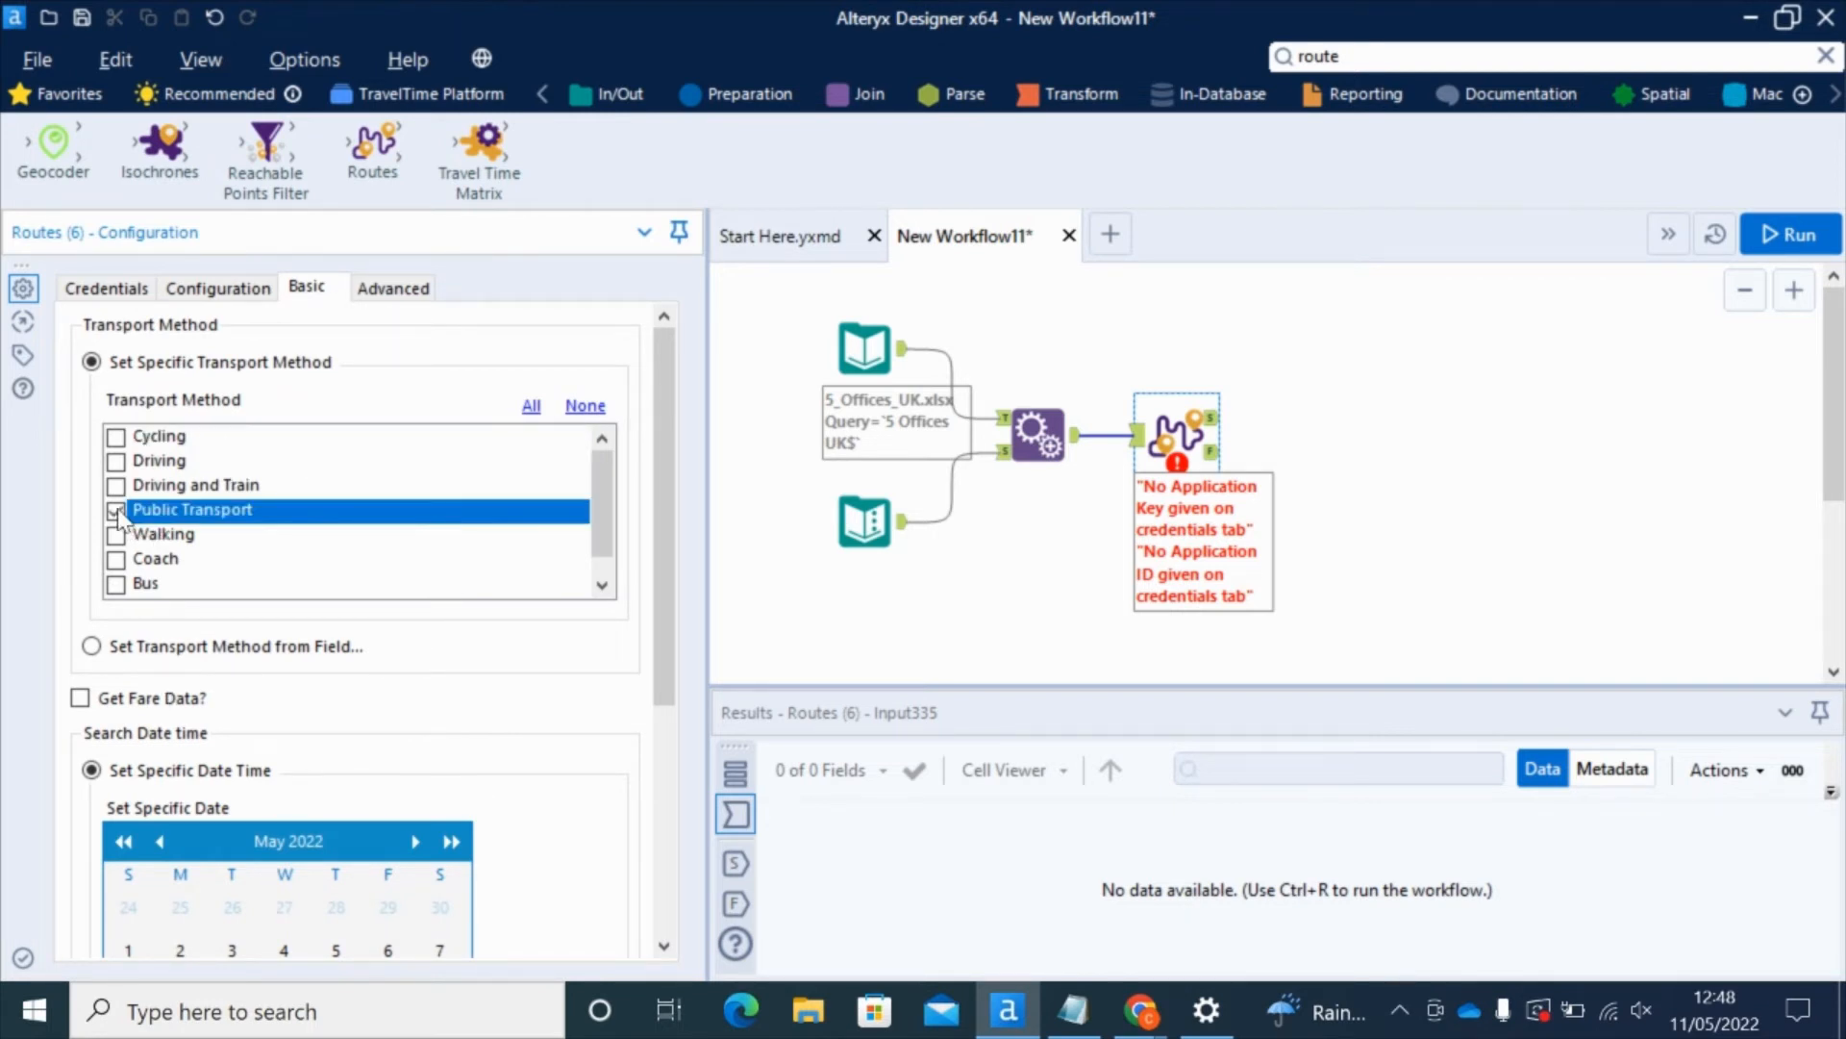
{"action": "left_click_drag", "start_coordinate": [660, 457], "coordinate": [661, 635]}
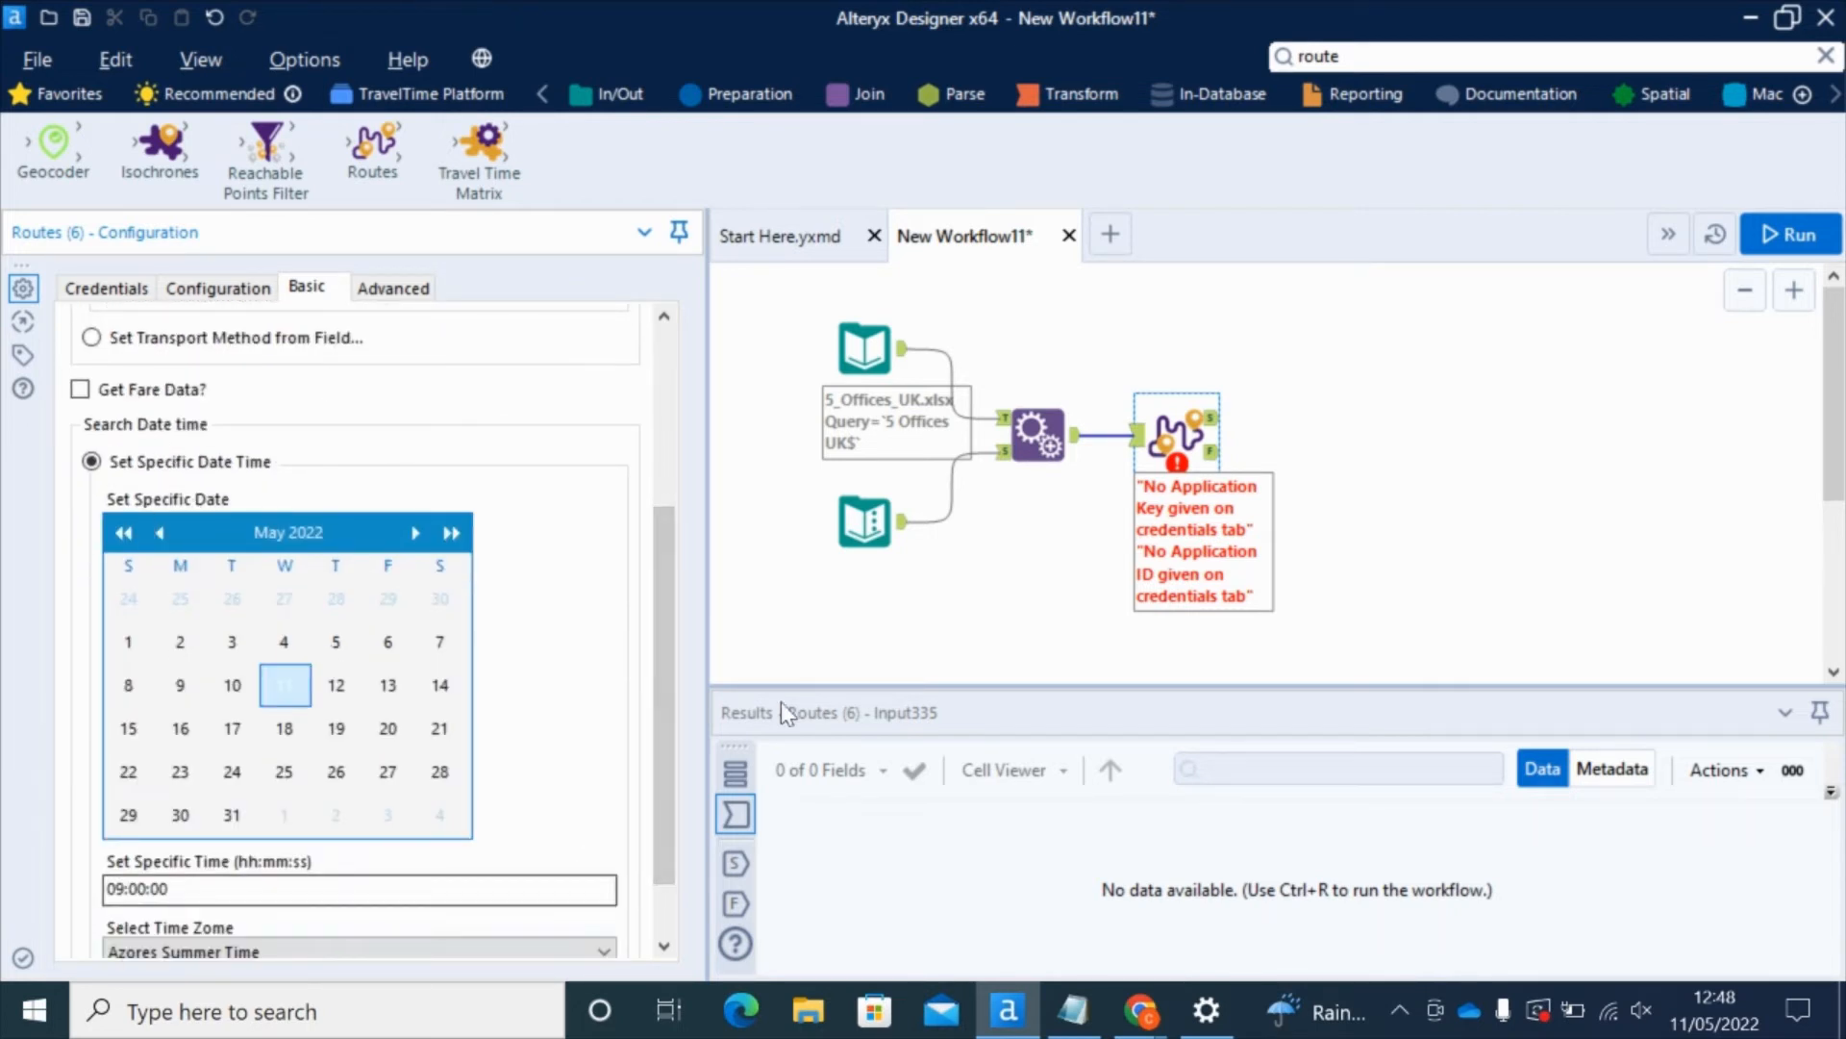
{"action": "scroll", "coordinate": [689, 682], "scroll_direction": "down", "scroll_amount": 1}
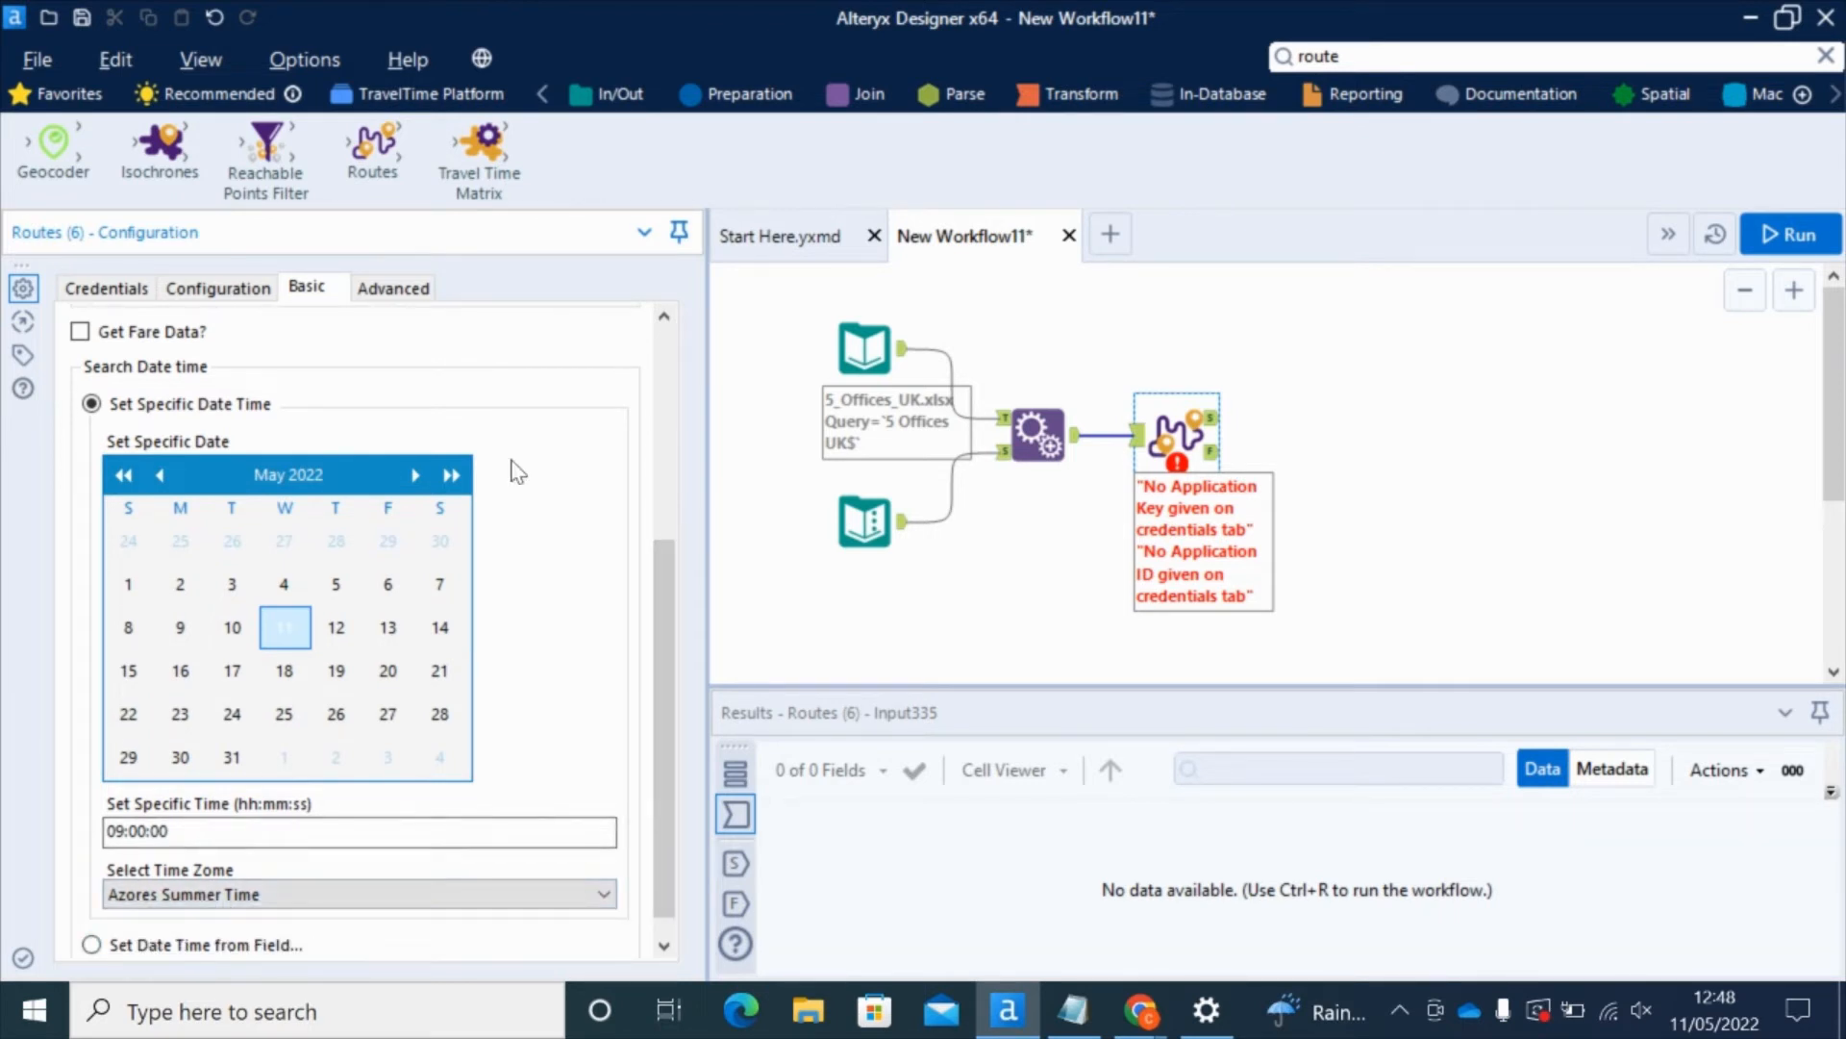
{"action": "left_click", "coordinate": [413, 288]}
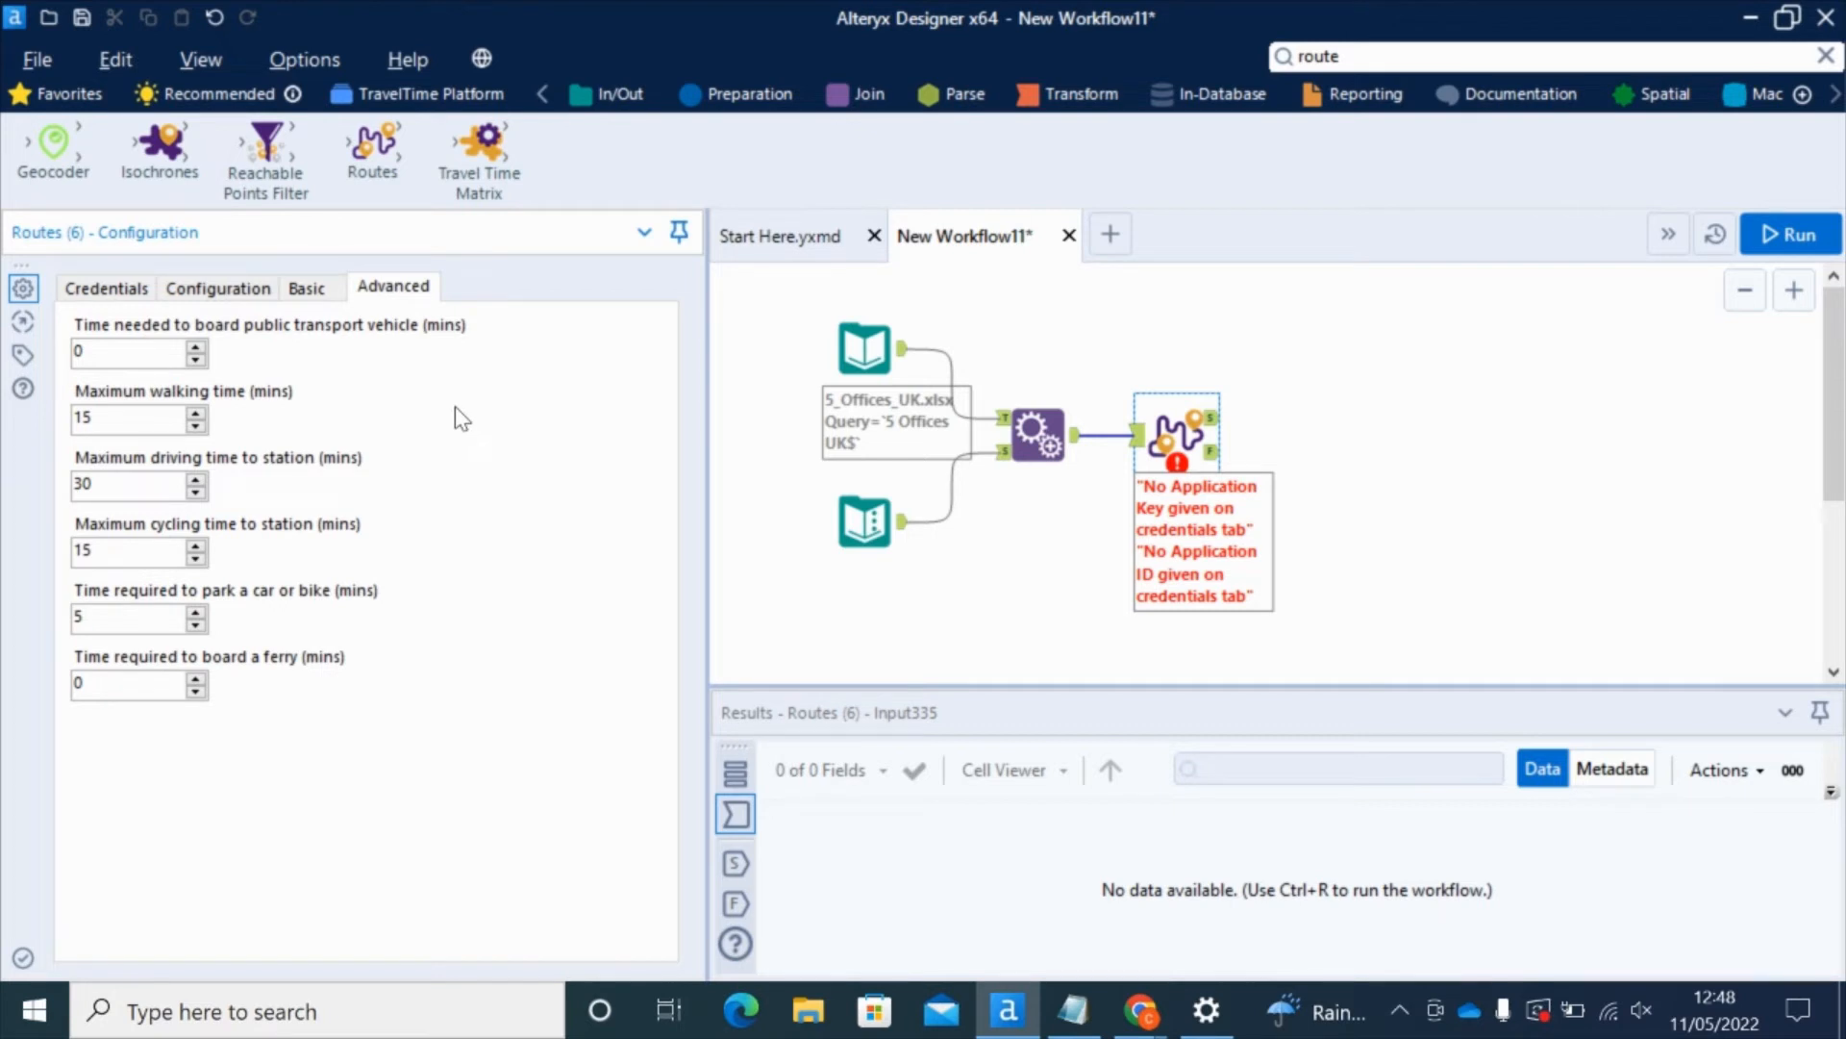
Step: Add Browse tools to every Routes output and run the workflow
{"action": "right_click", "coordinate": [1179, 426]}
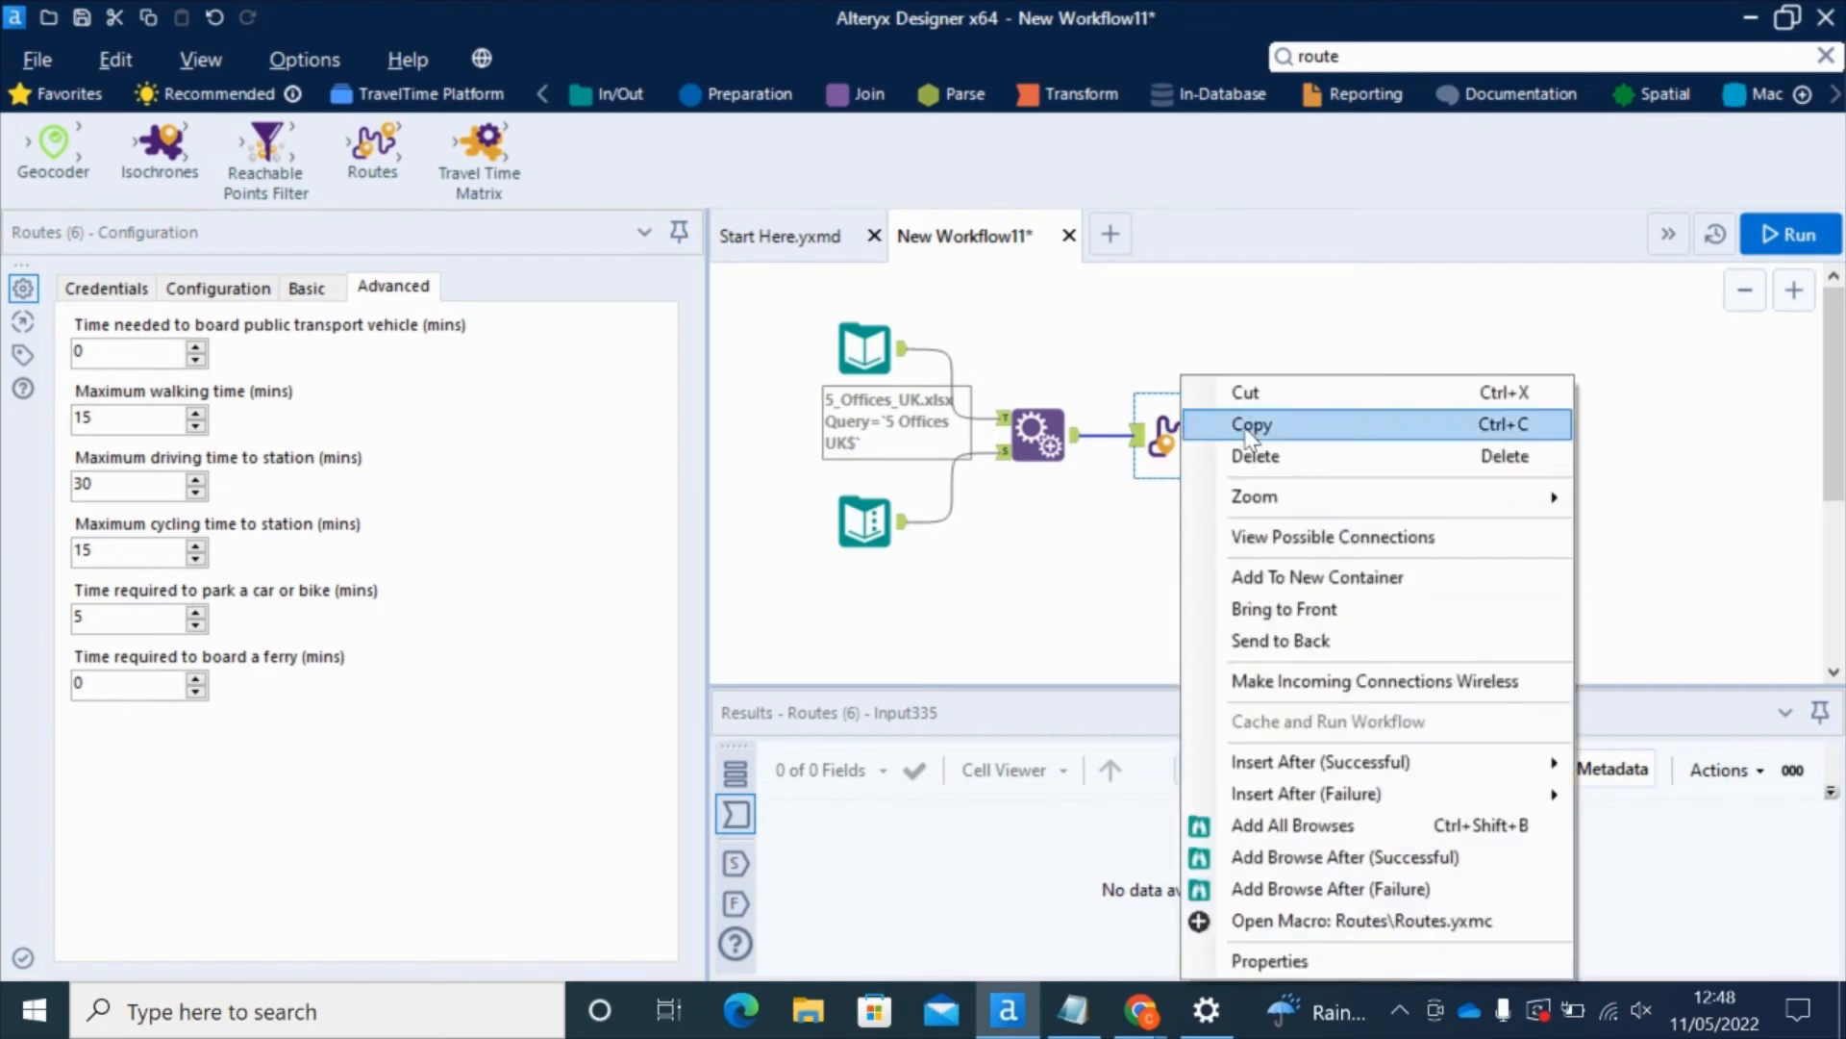
{"action": "left_click", "coordinate": [1341, 826]}
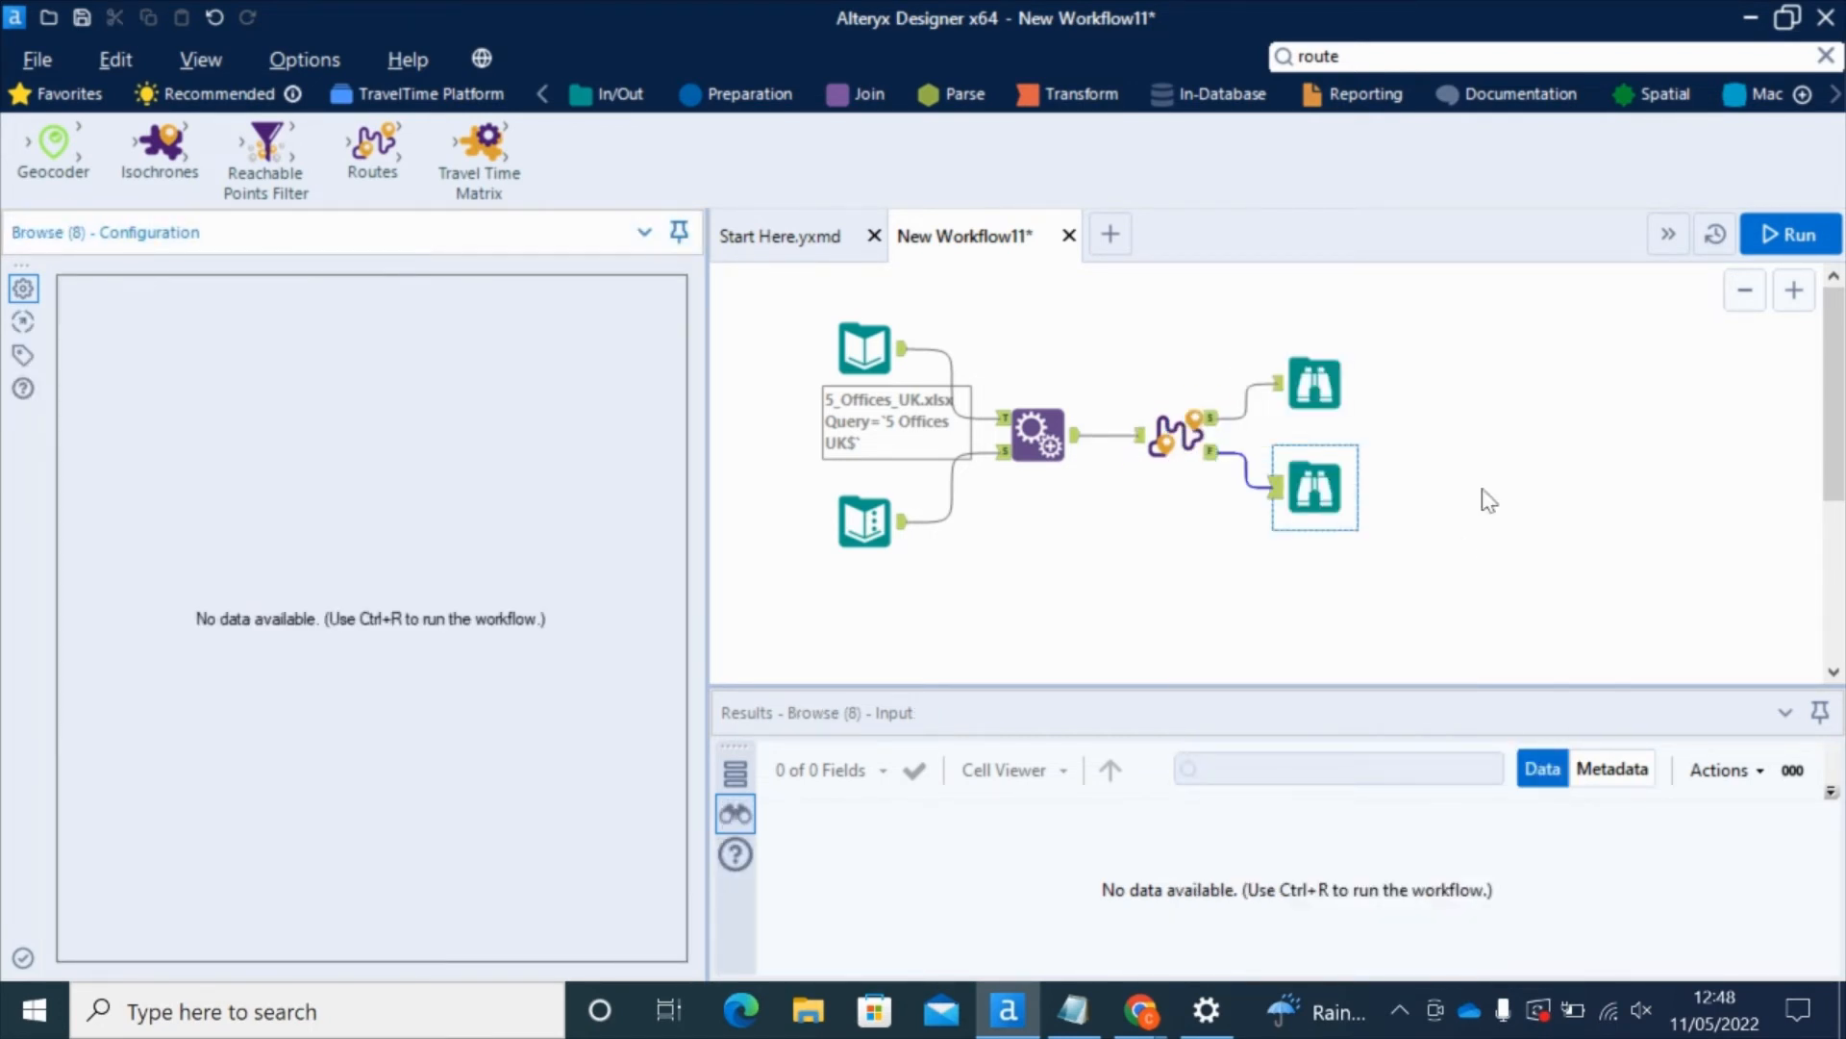
{"action": "left_click", "coordinate": [1787, 238]}
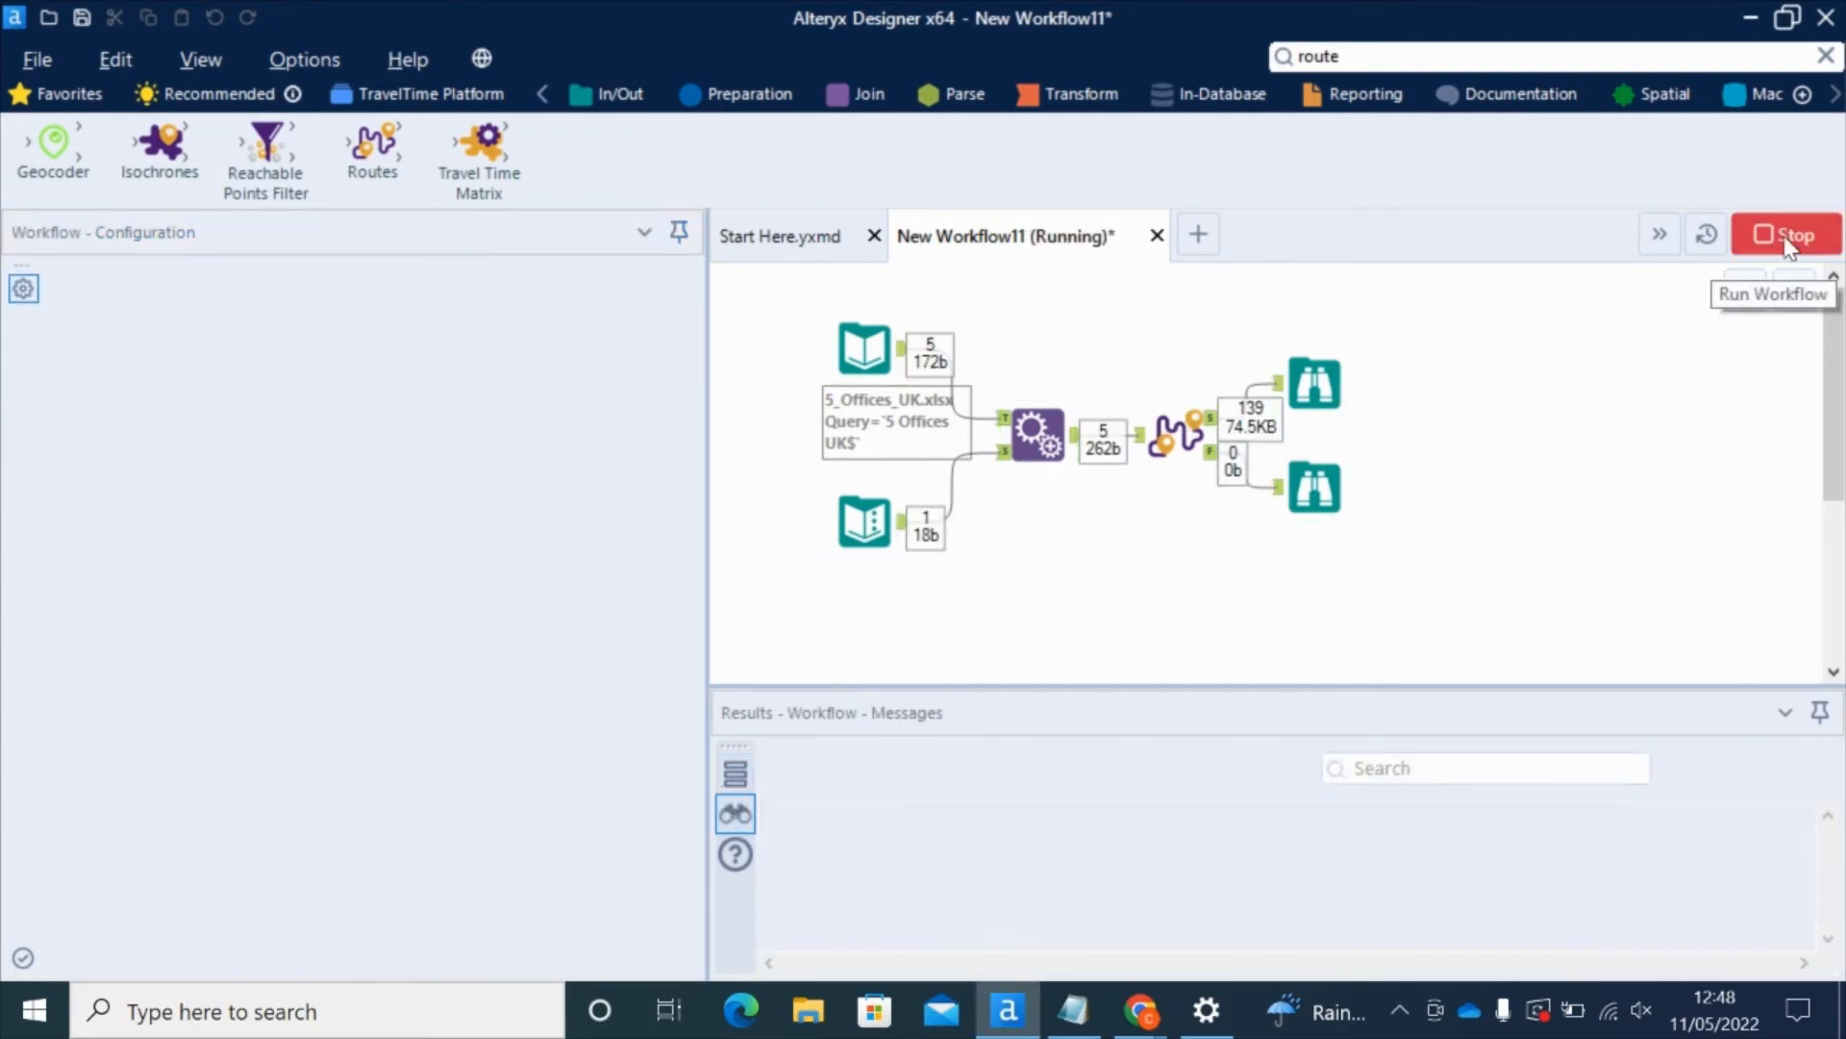
Step: Show the successful routes output on the map with the Alteryx Light base map
{"action": "left_click", "coordinate": [1156, 604]}
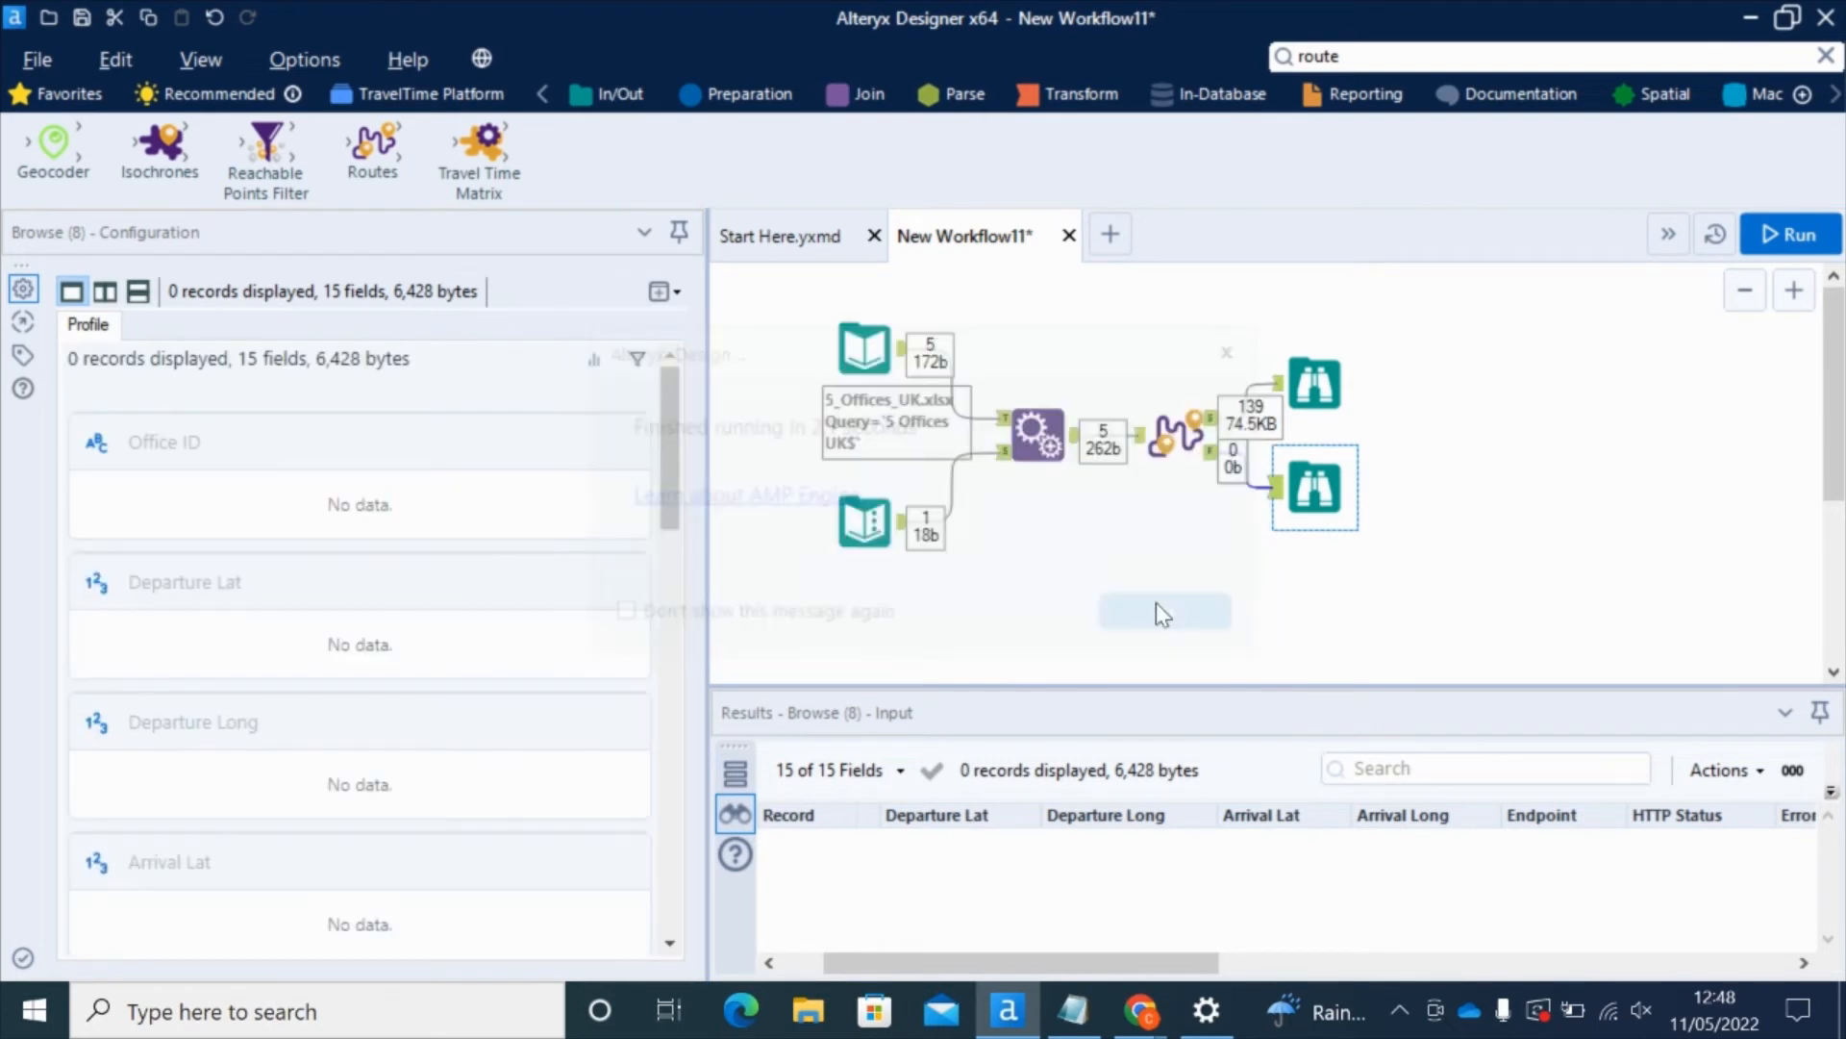
{"action": "left_click", "coordinate": [1319, 385]}
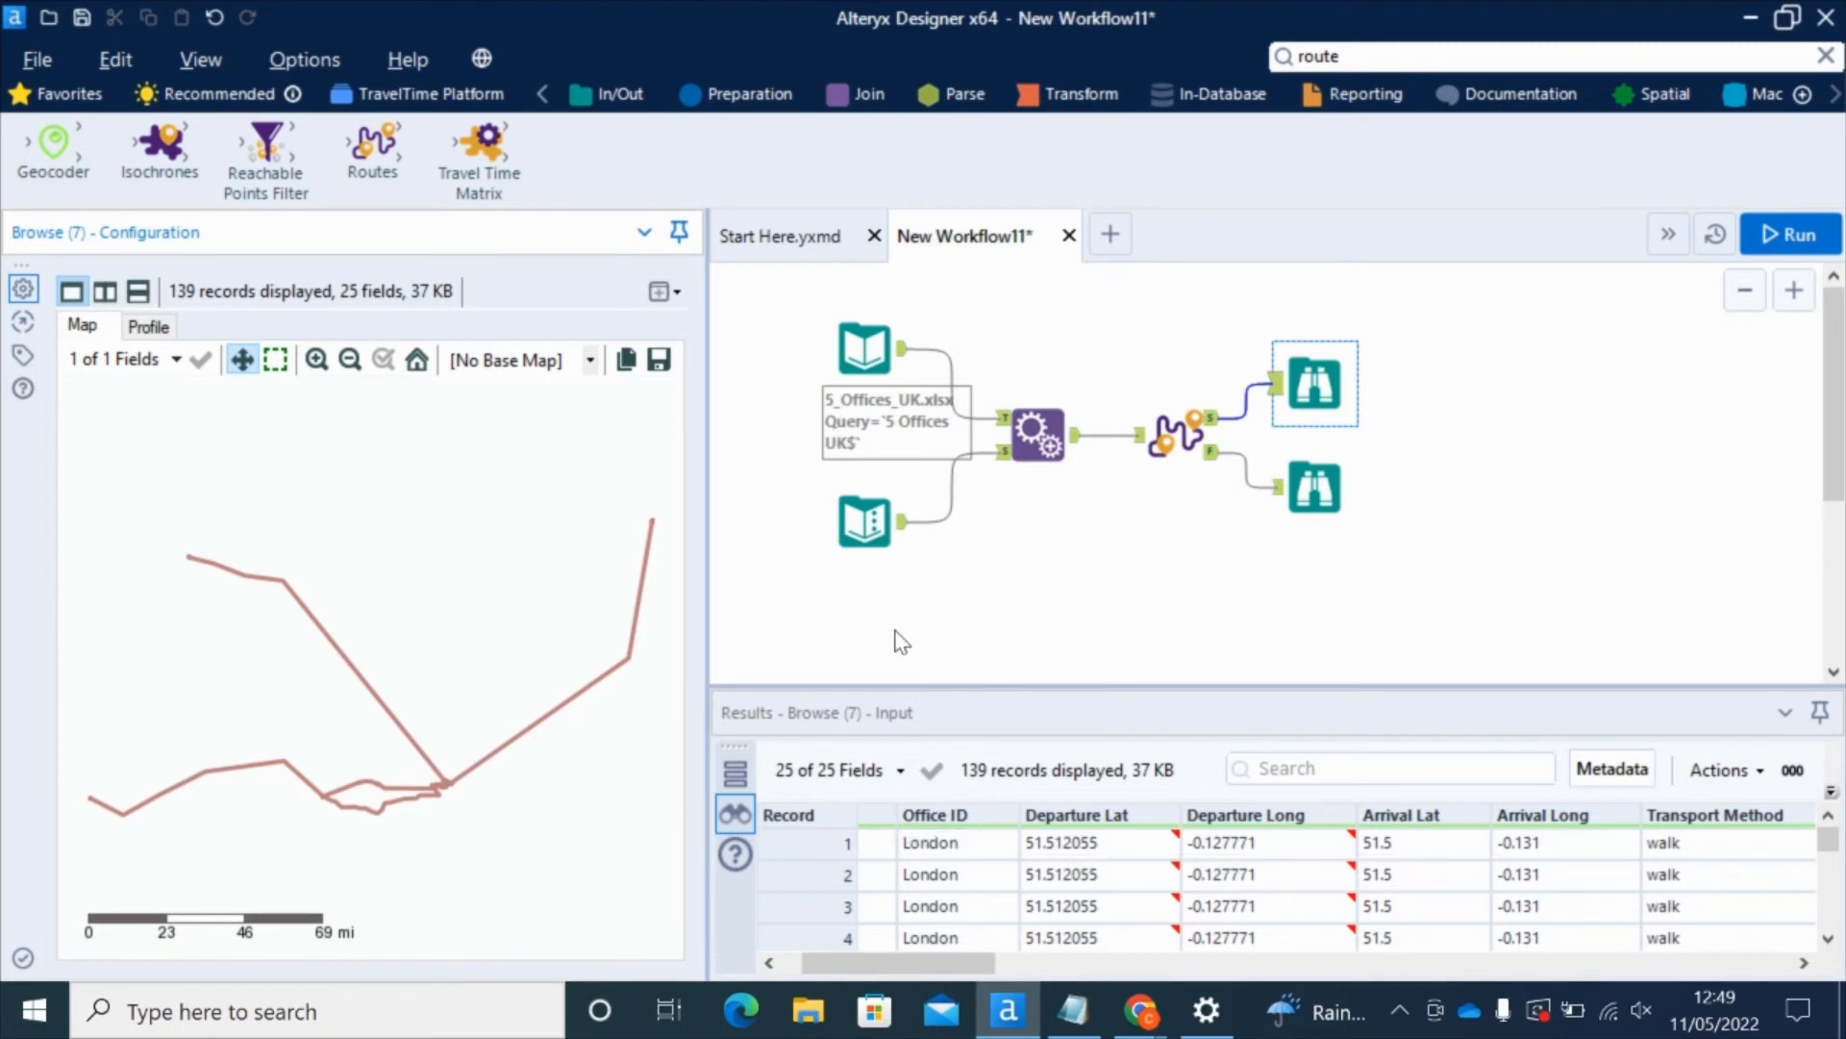
{"action": "left_click", "coordinate": [591, 363]}
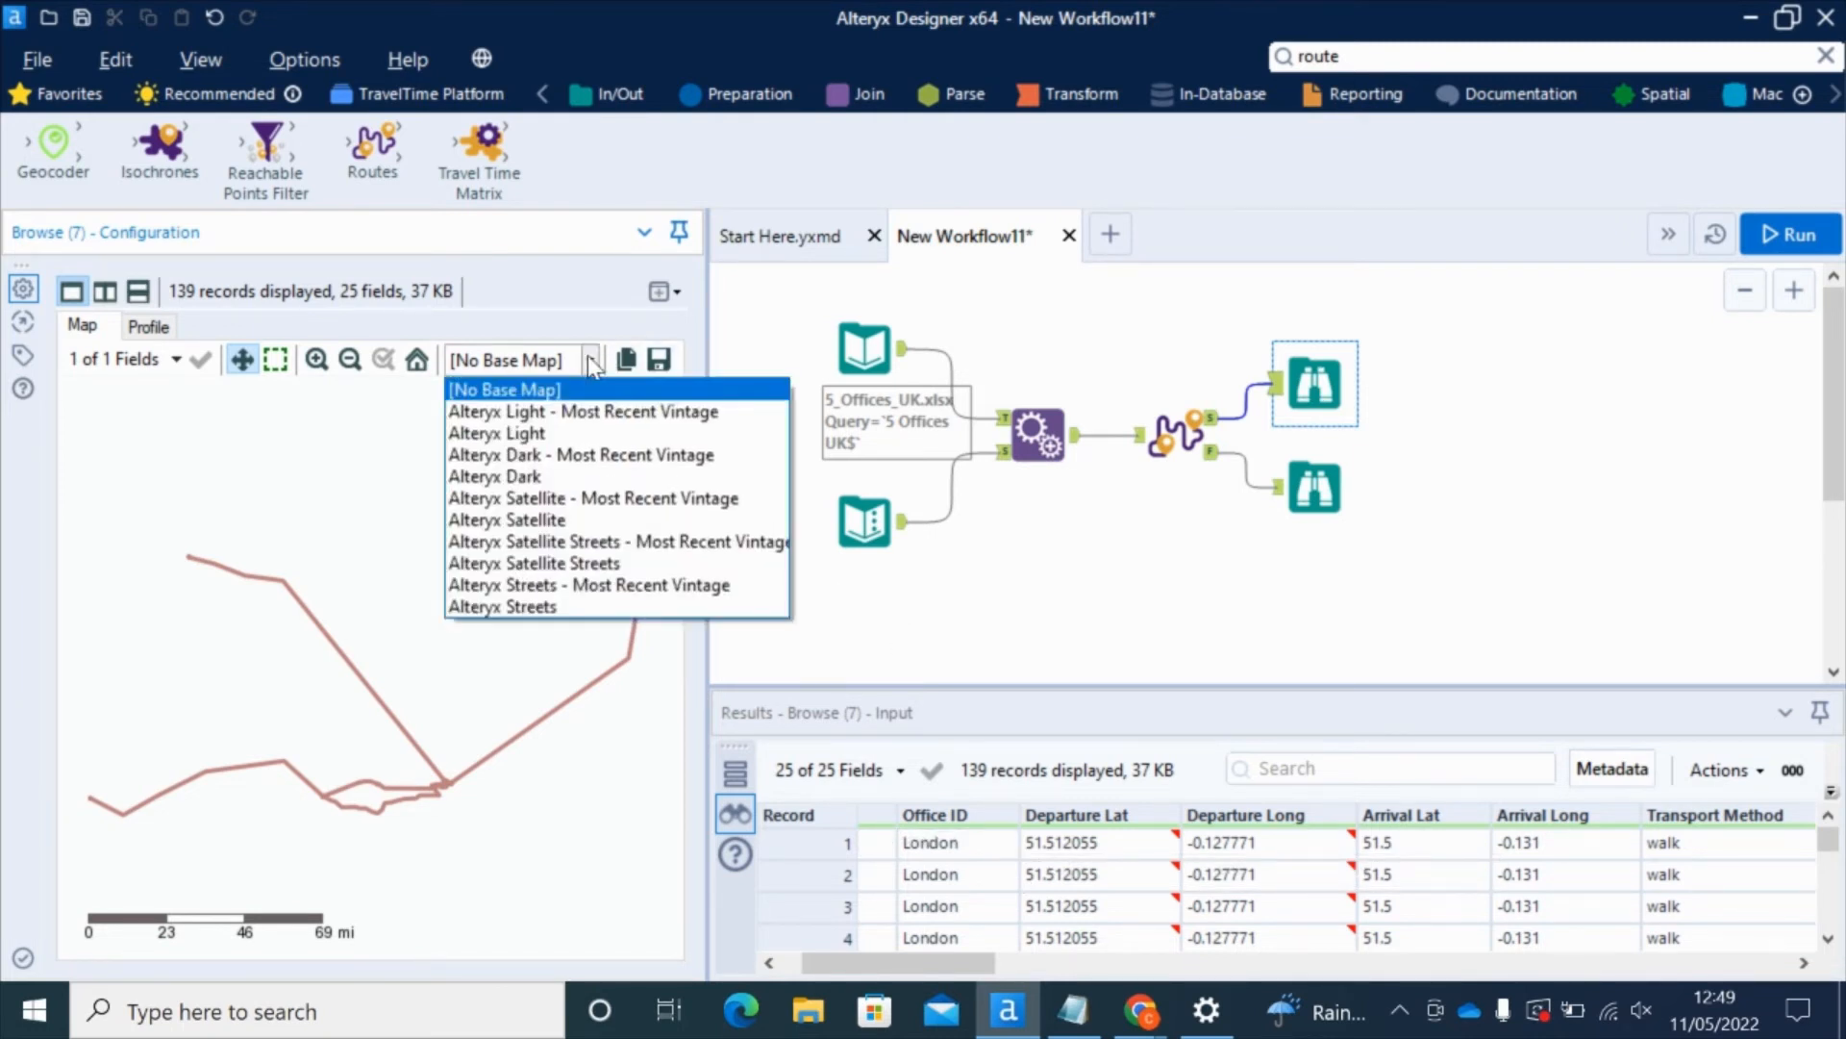
{"action": "left_click", "coordinate": [557, 408]}
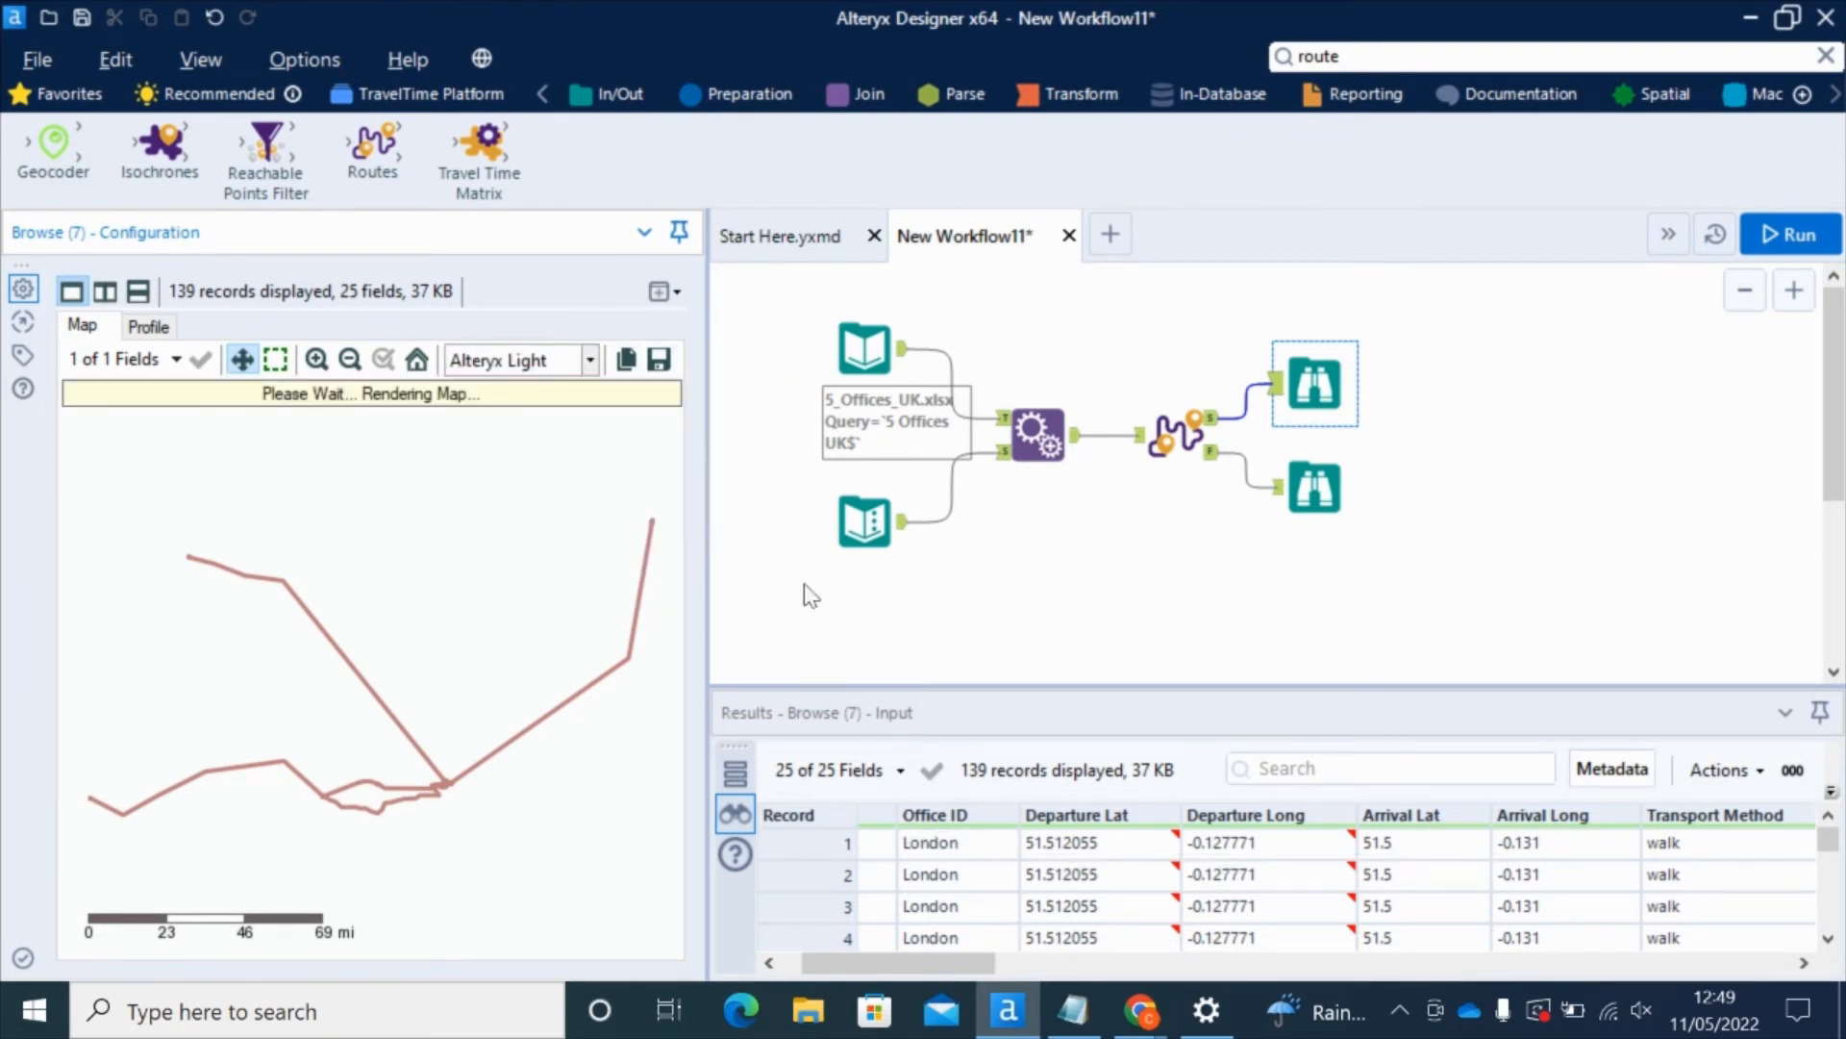
{"action": "left_click_drag", "start_coordinate": [708, 519], "coordinate": [766, 518]}
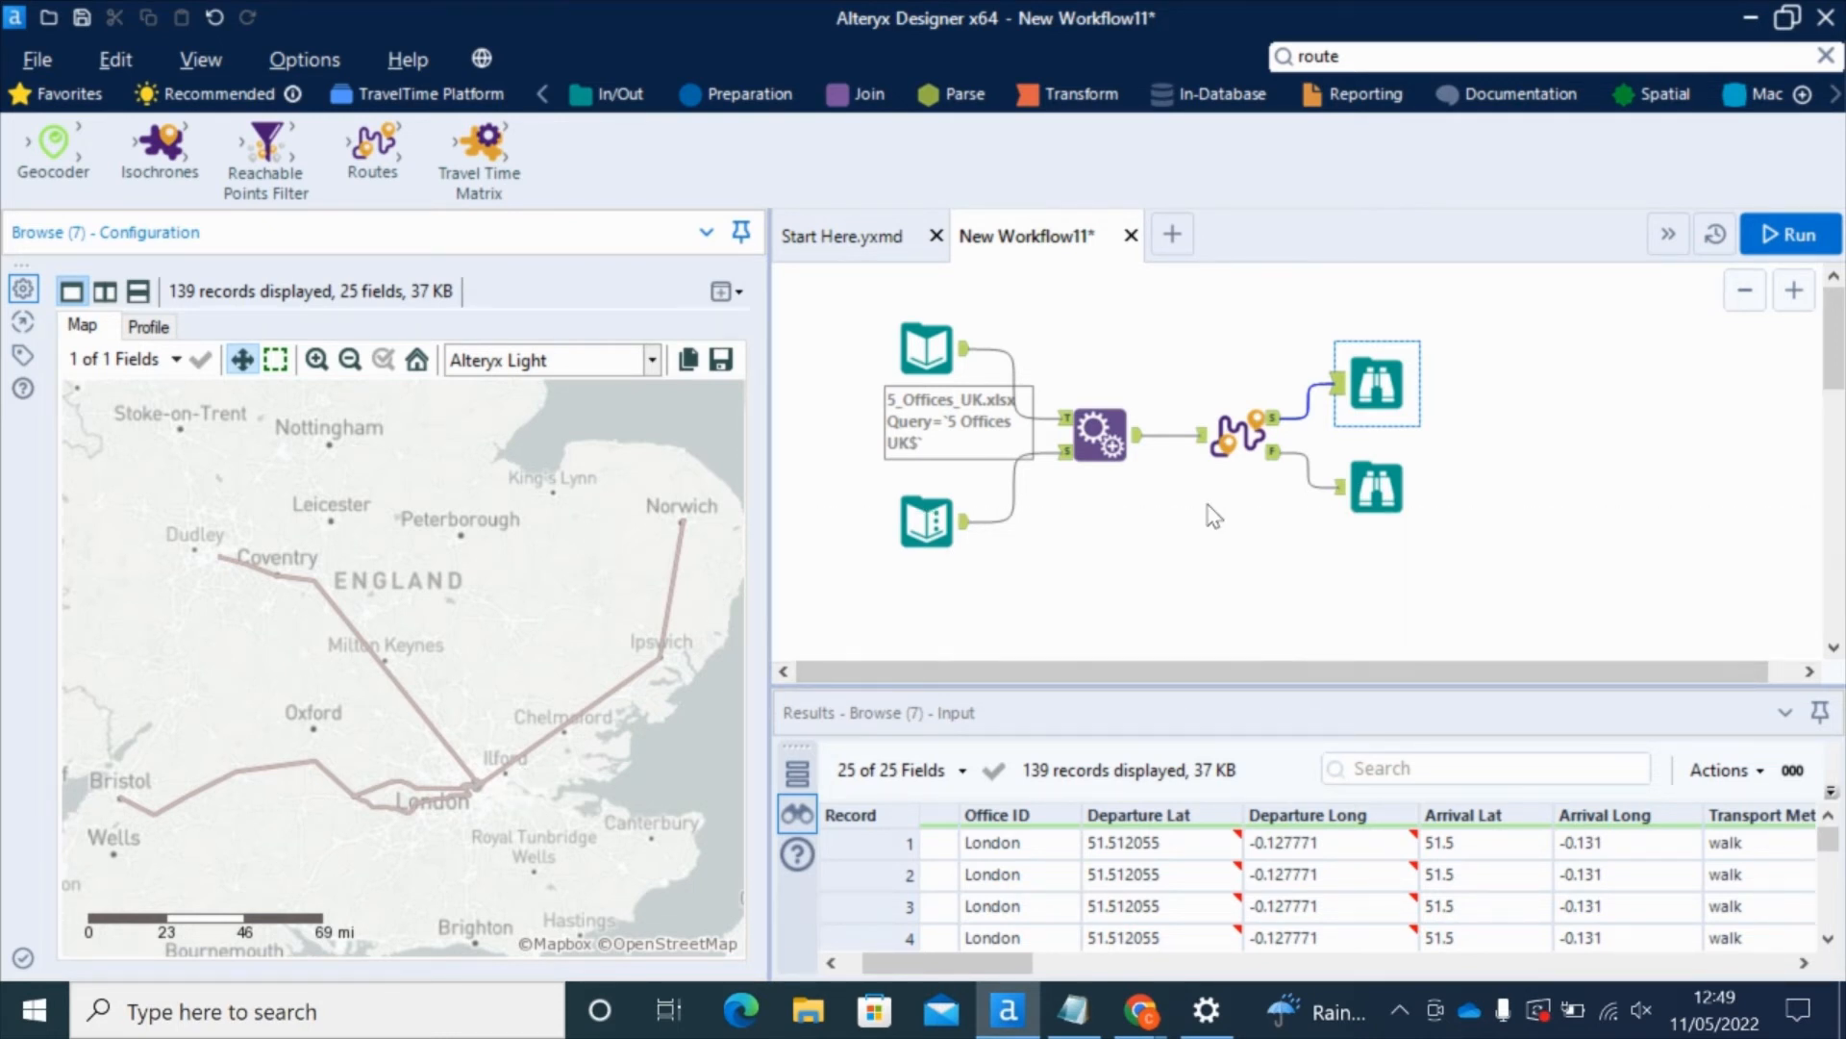
Step: Enlarge the results table and inspect route leg records 1 and 2
{"action": "left_click_drag", "start_coordinate": [1208, 686], "coordinate": [1208, 505]}
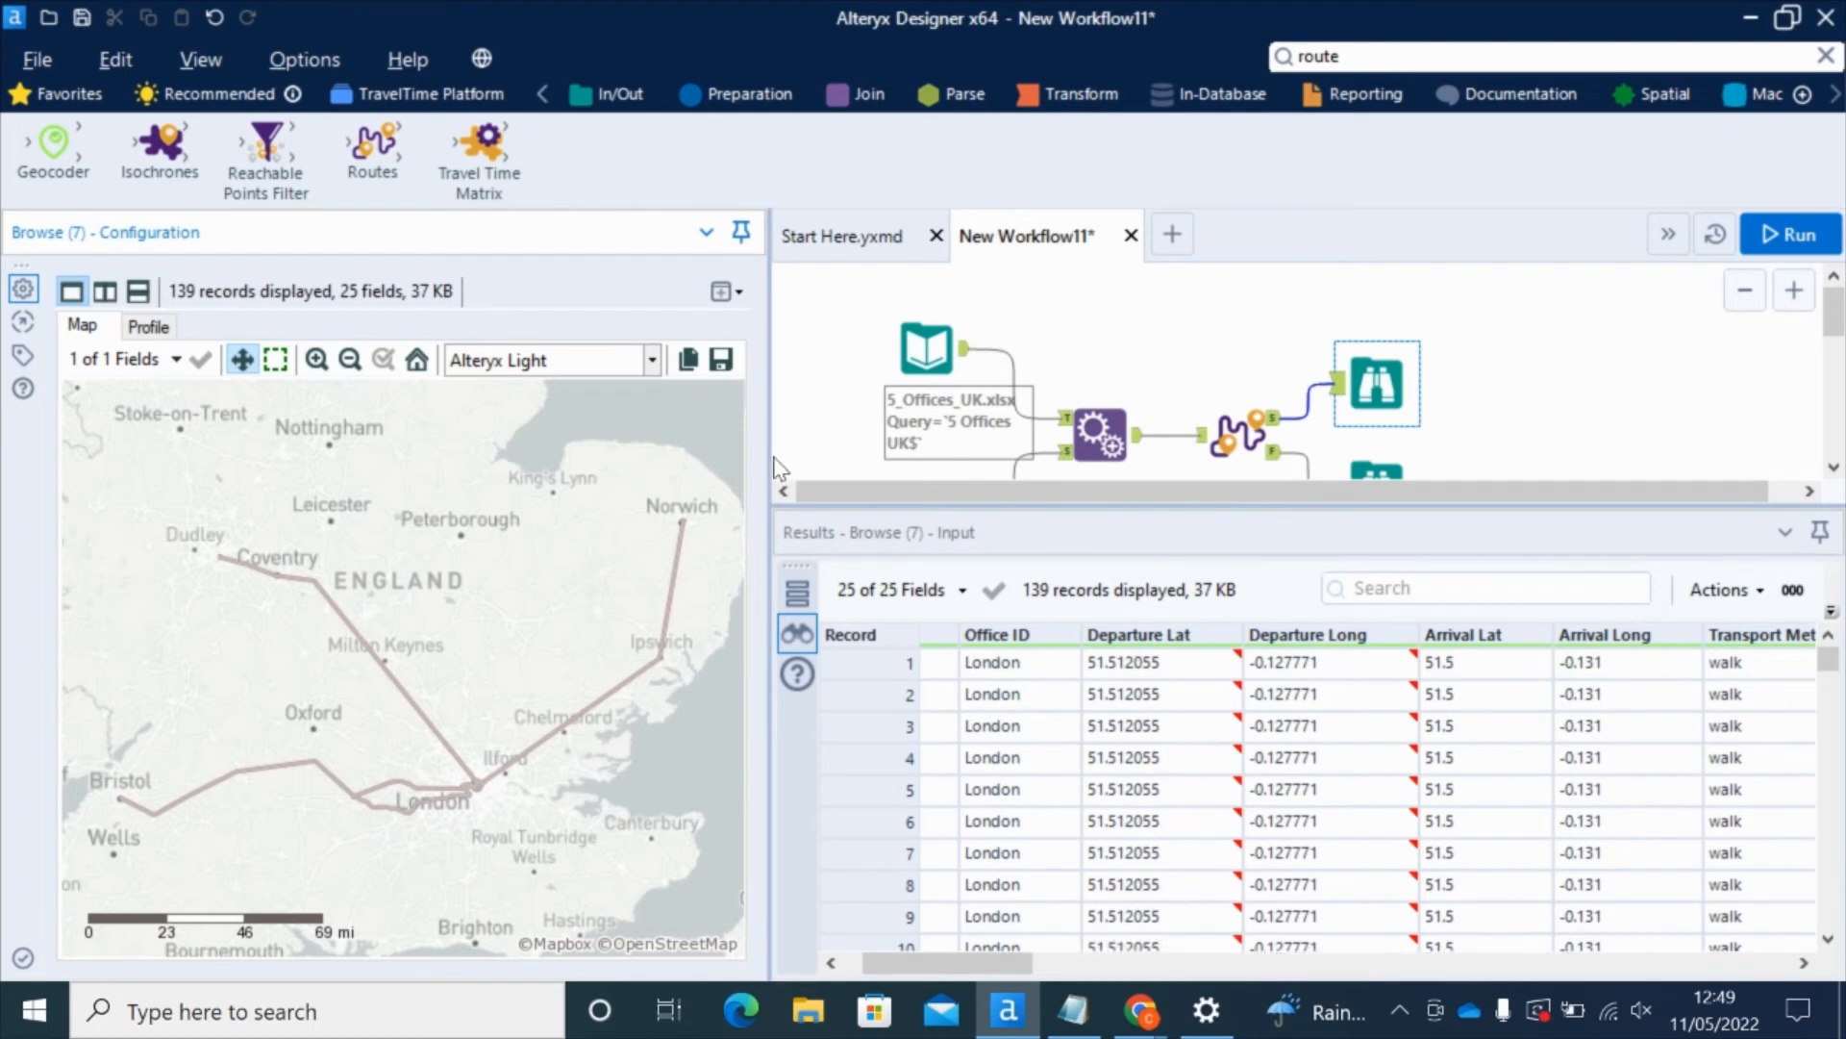
{"action": "left_click_drag", "start_coordinate": [766, 456], "coordinate": [532, 443]}
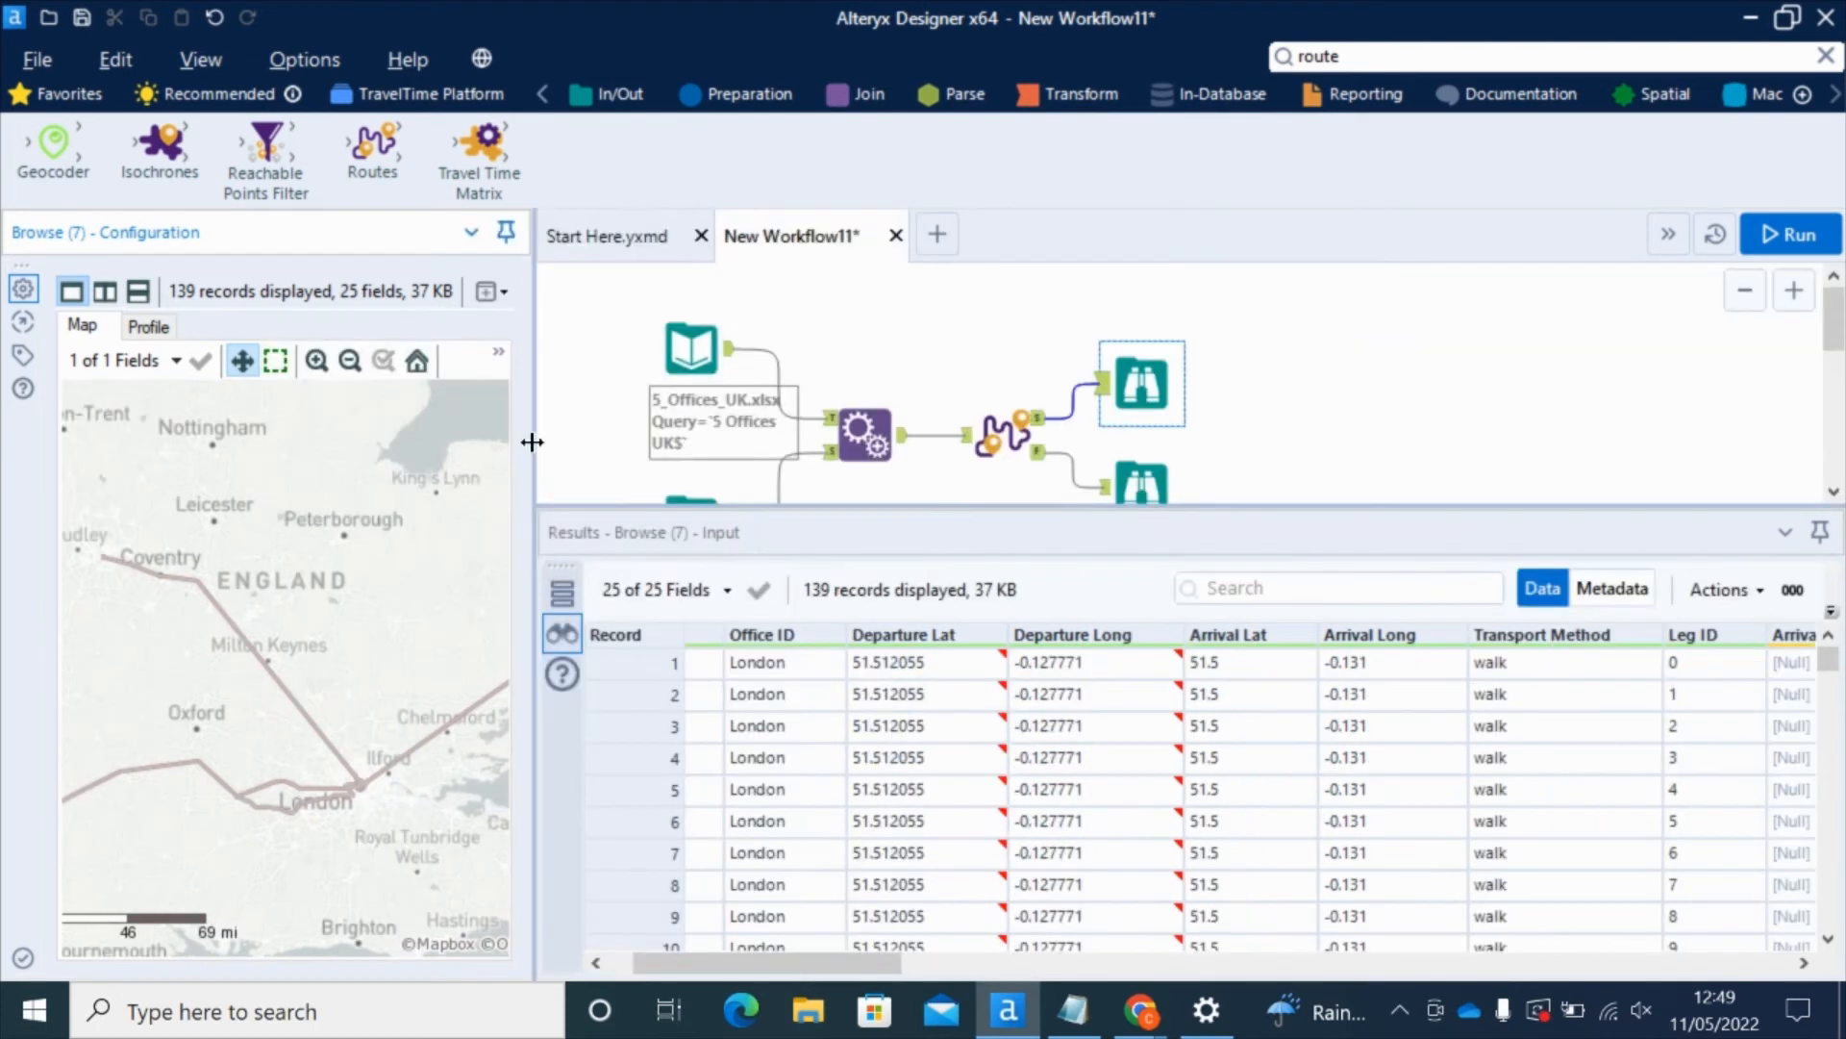
{"action": "left_click", "coordinate": [633, 663]}
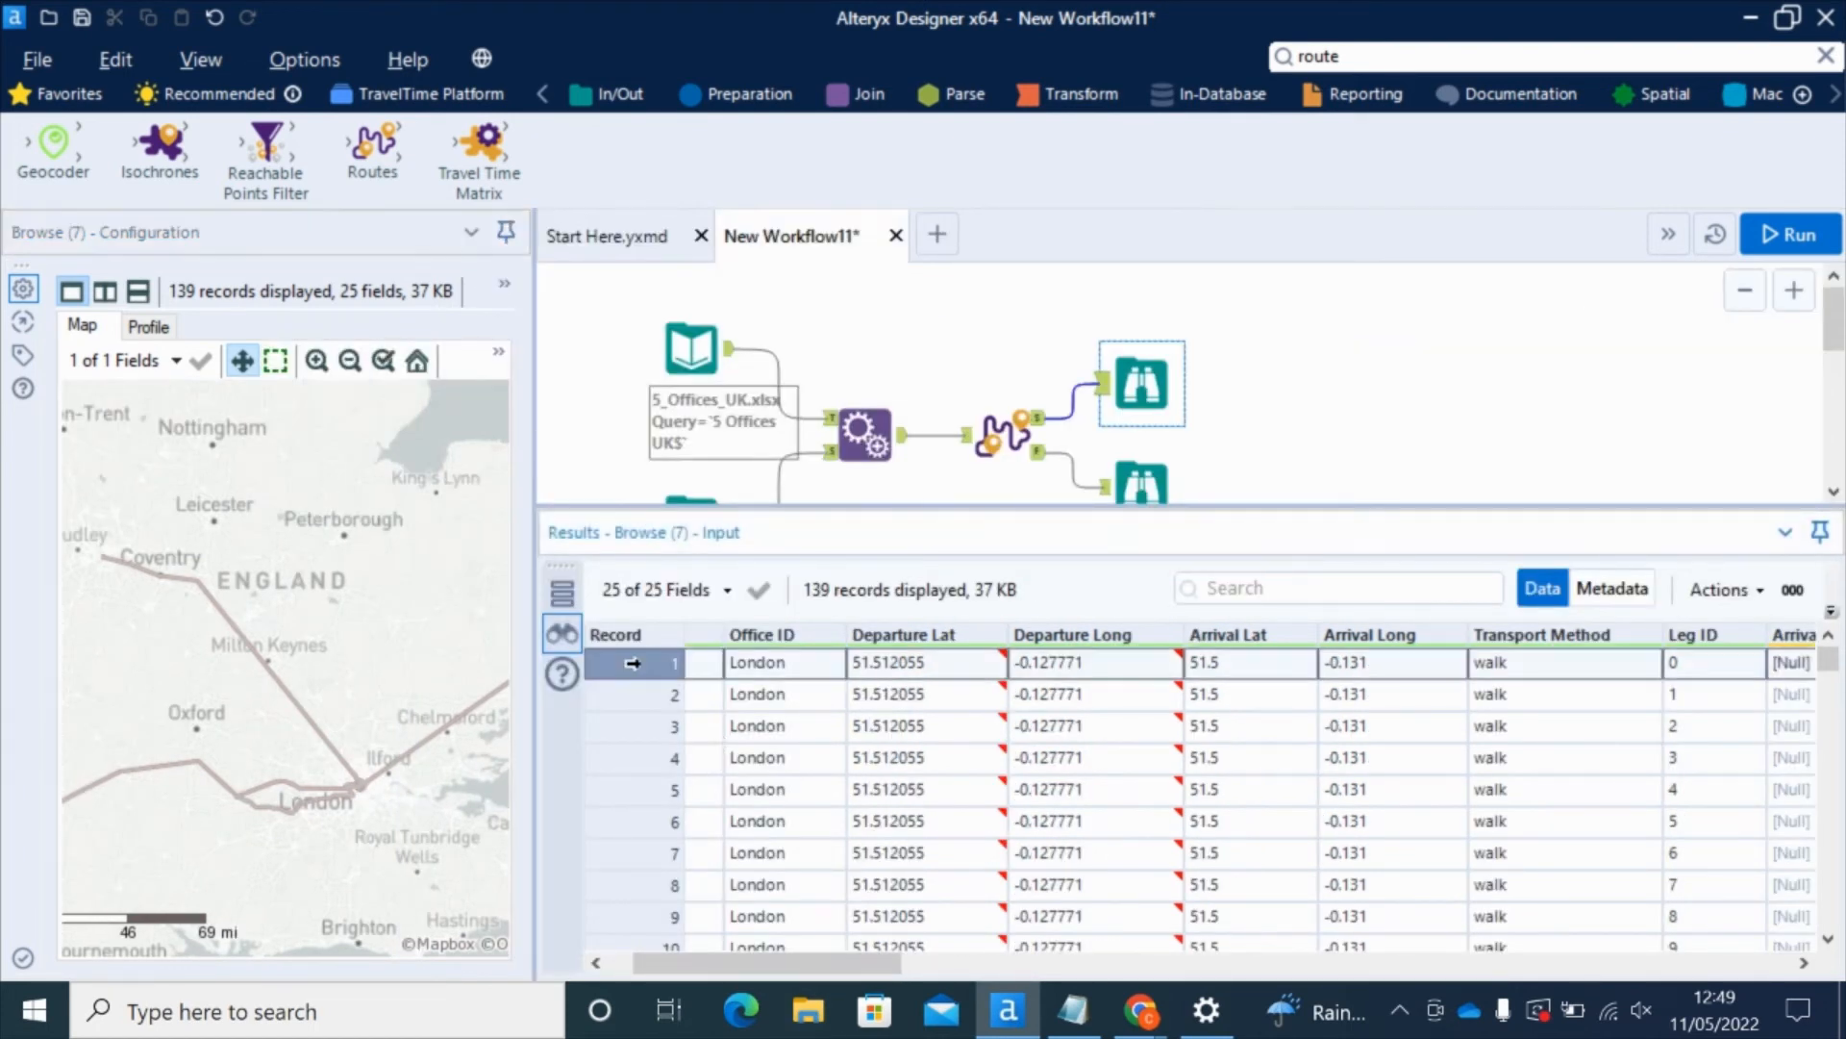
{"action": "left_click", "coordinate": [628, 692]}
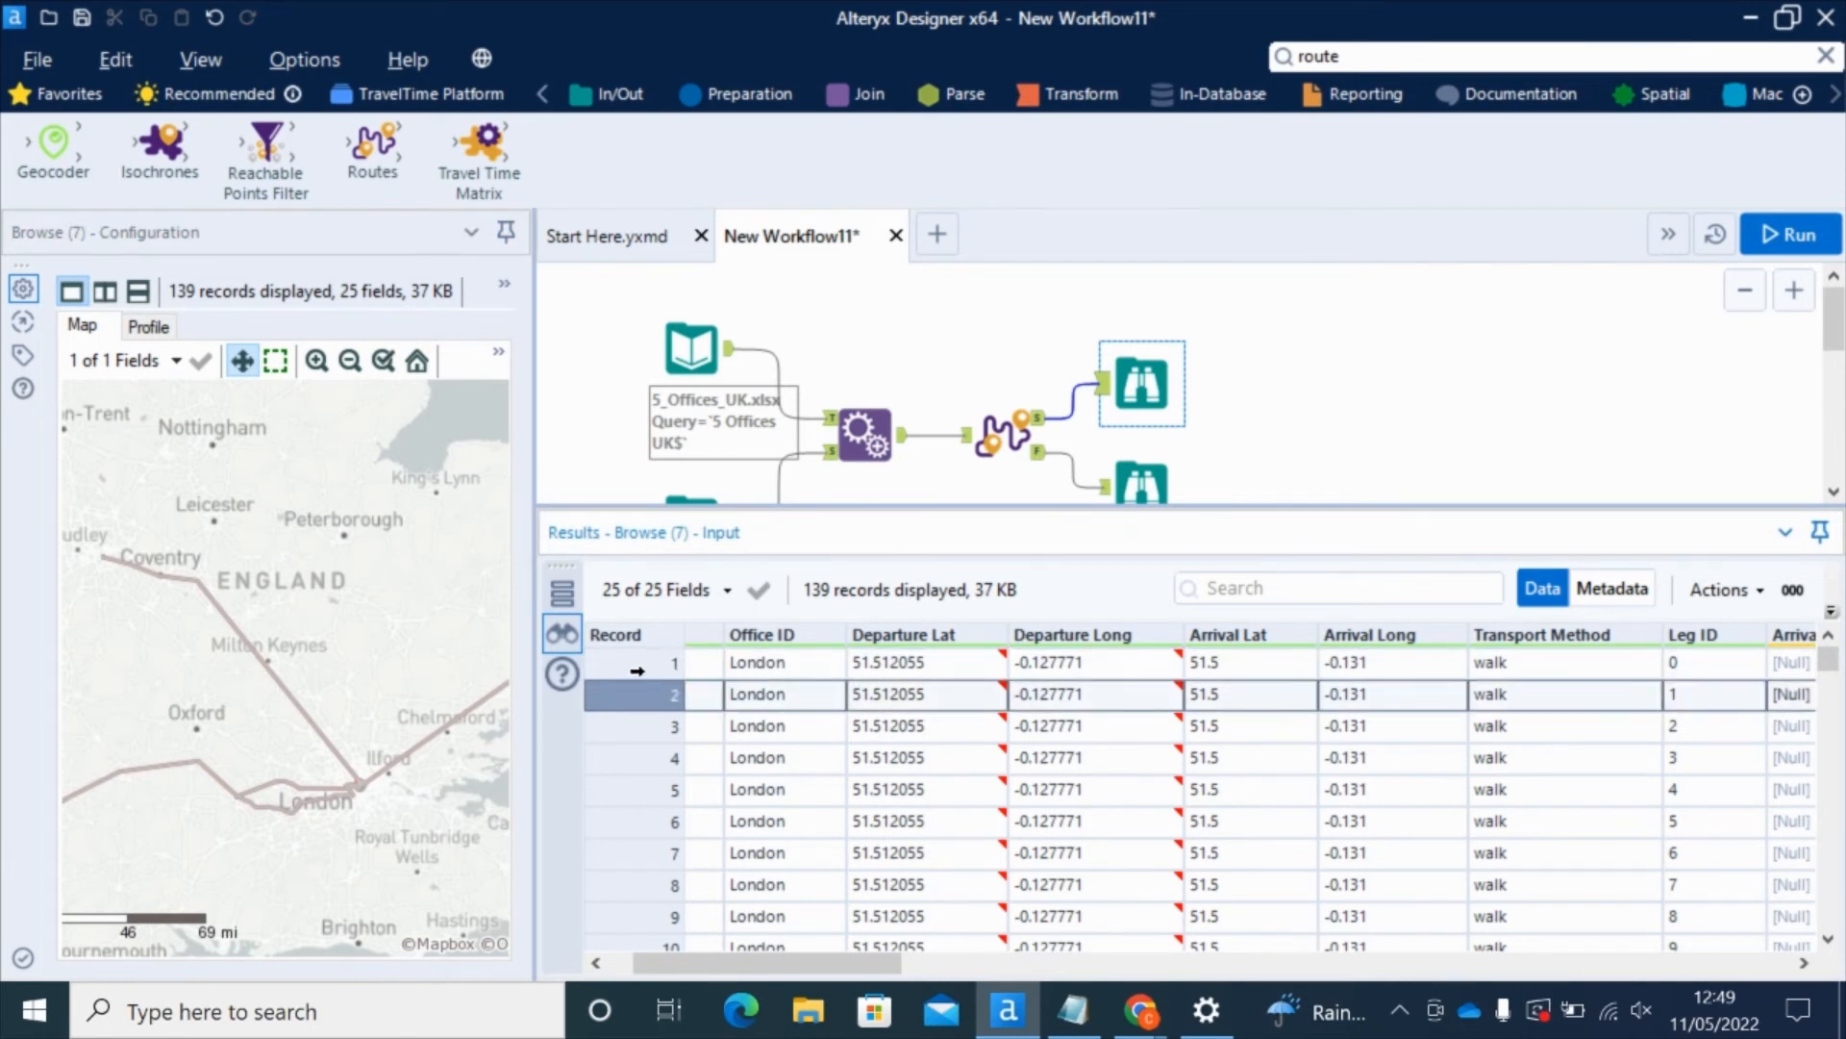
{"action": "left_click", "coordinate": [640, 664]}
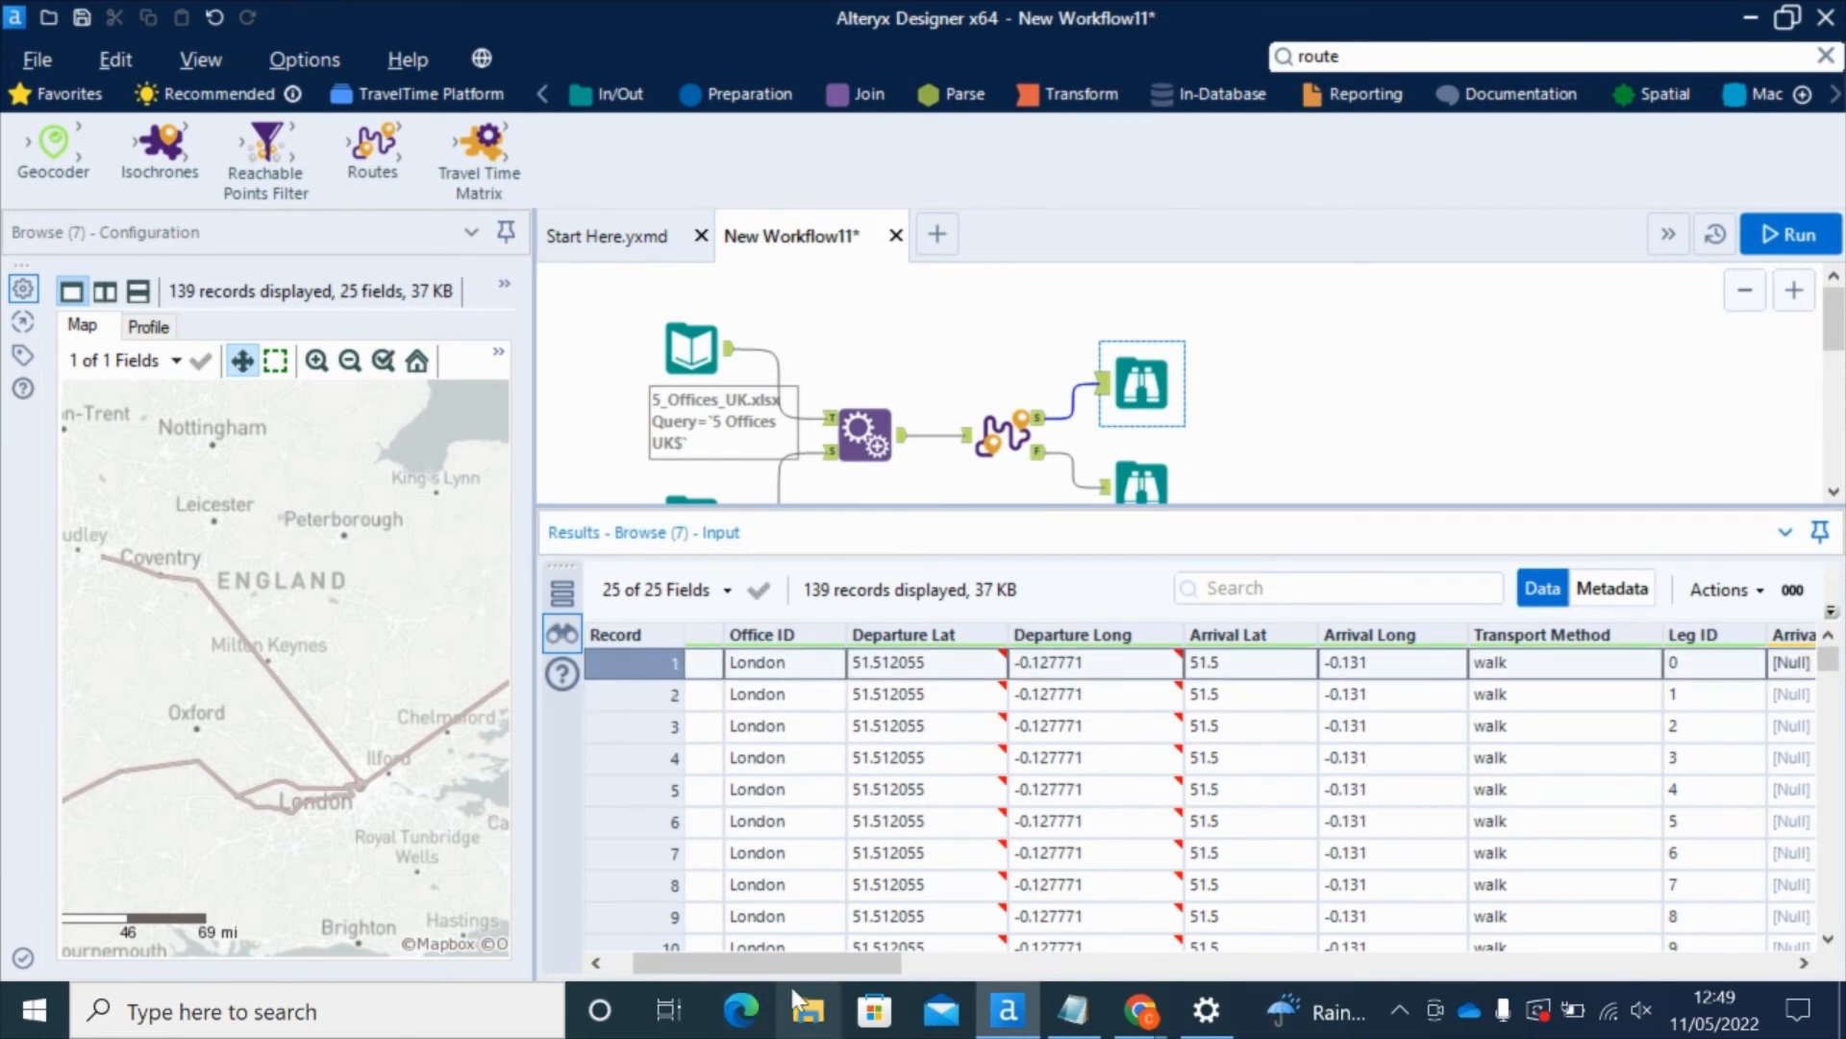
{"action": "left_click_drag", "start_coordinate": [794, 963], "coordinate": [1084, 945]}
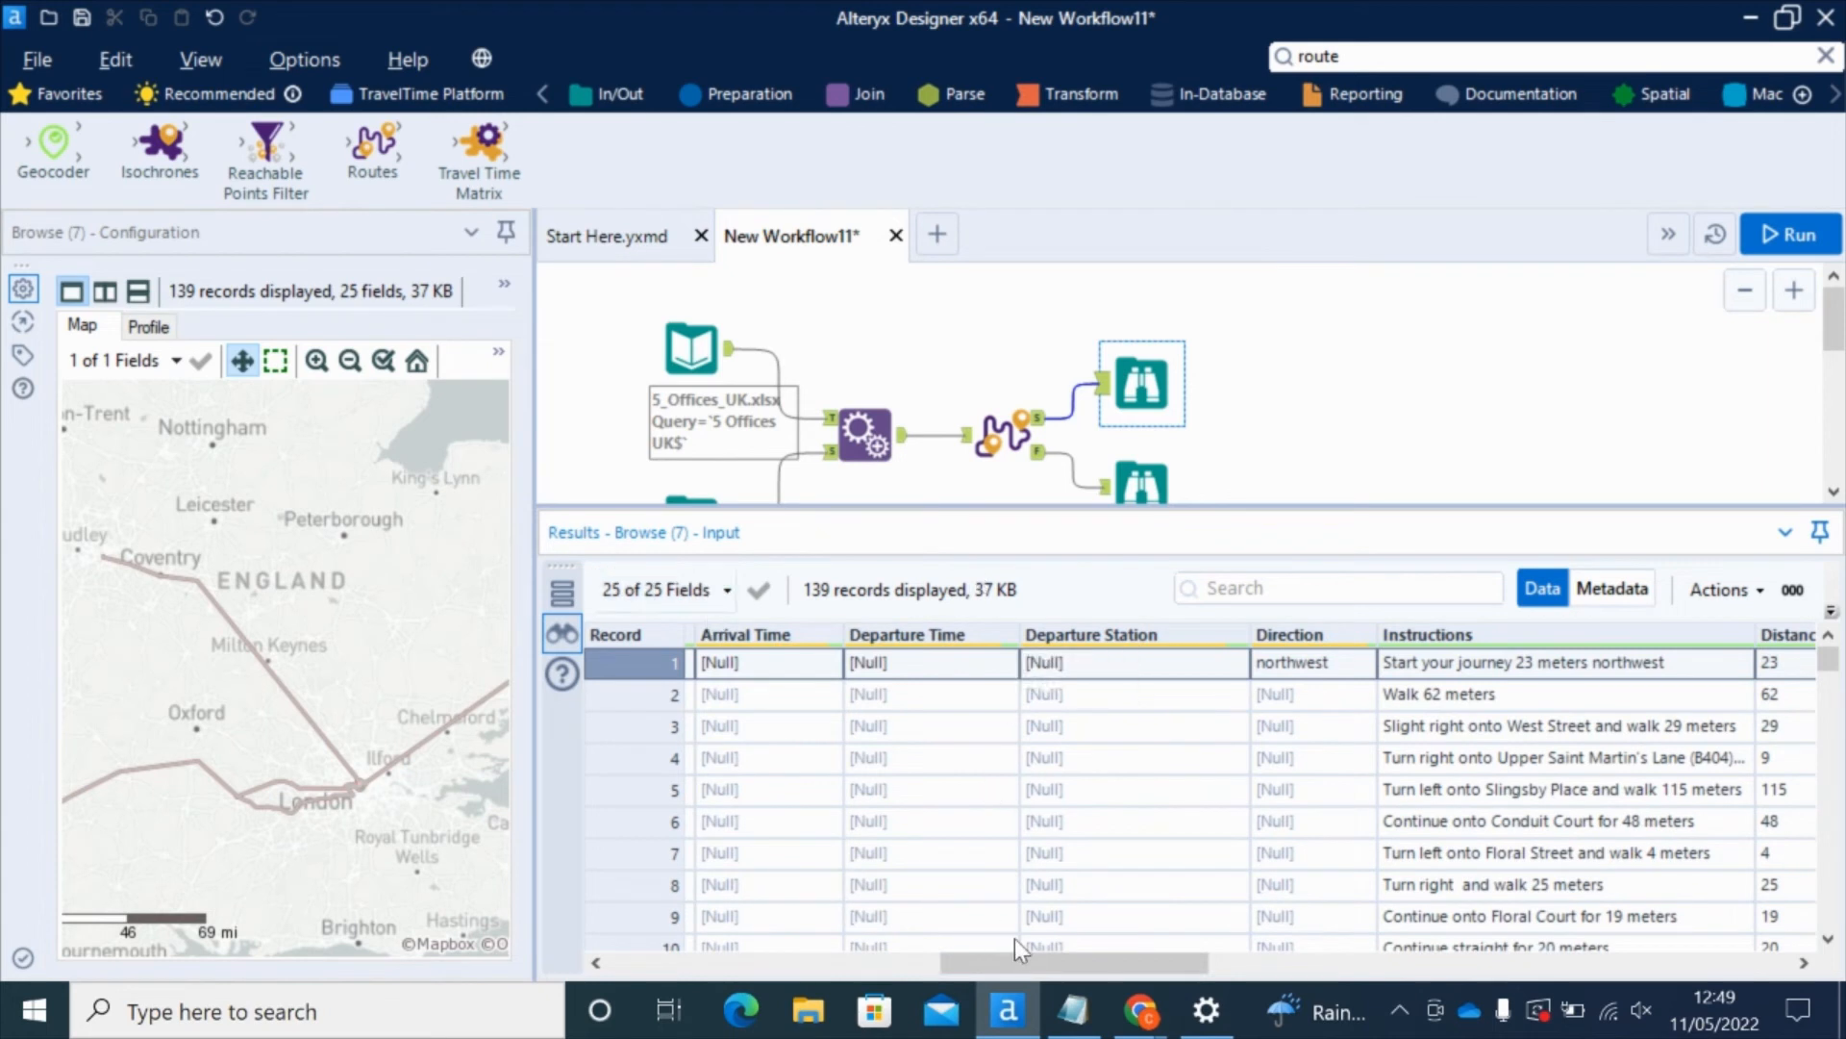
{"action": "left_click_drag", "start_coordinate": [1034, 955], "coordinate": [1109, 948]}
Step: Widen the Instructions column and read the Reading-to-Maidenhead train legs in records 36-37
{"action": "left_click_drag", "start_coordinate": [1437, 641], "coordinate": [1708, 635]}
{"action": "left_click_drag", "start_coordinate": [1830, 663], "coordinate": [1832, 722]}
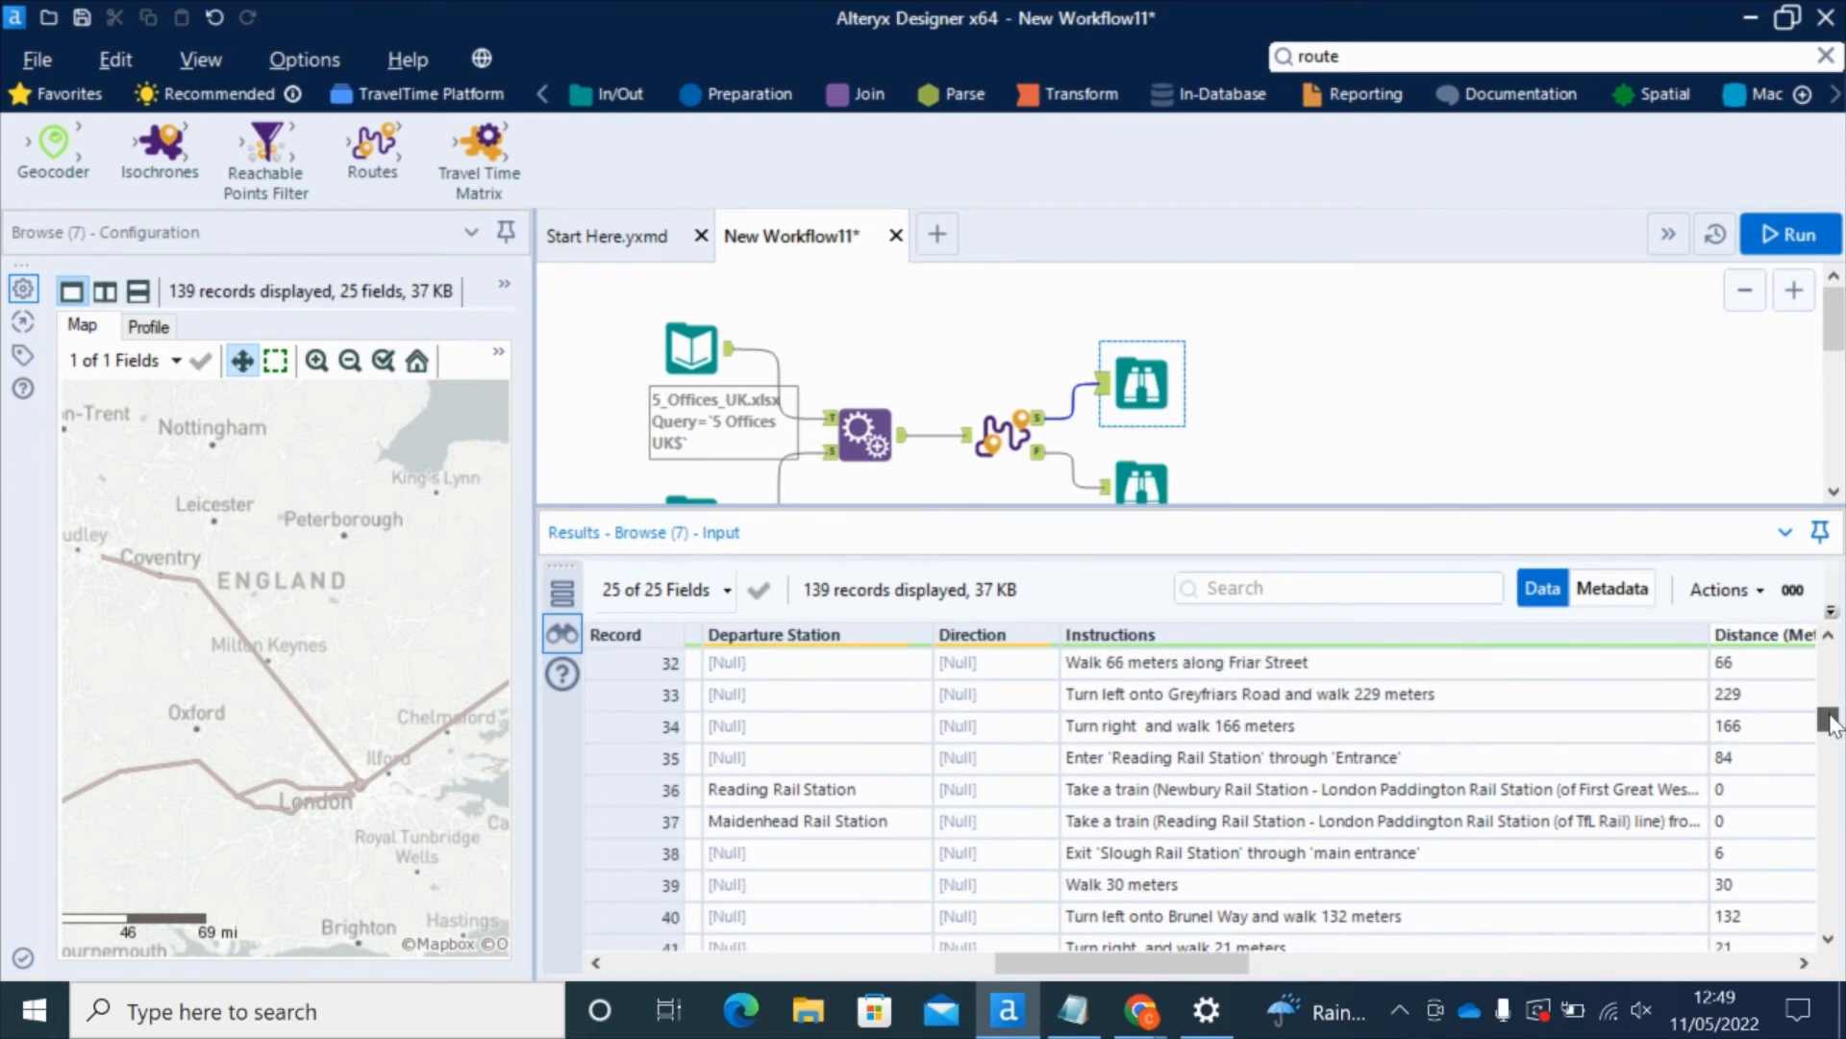
{"action": "left_click", "coordinate": [1161, 795]}
{"action": "left_click", "coordinate": [1160, 823]}
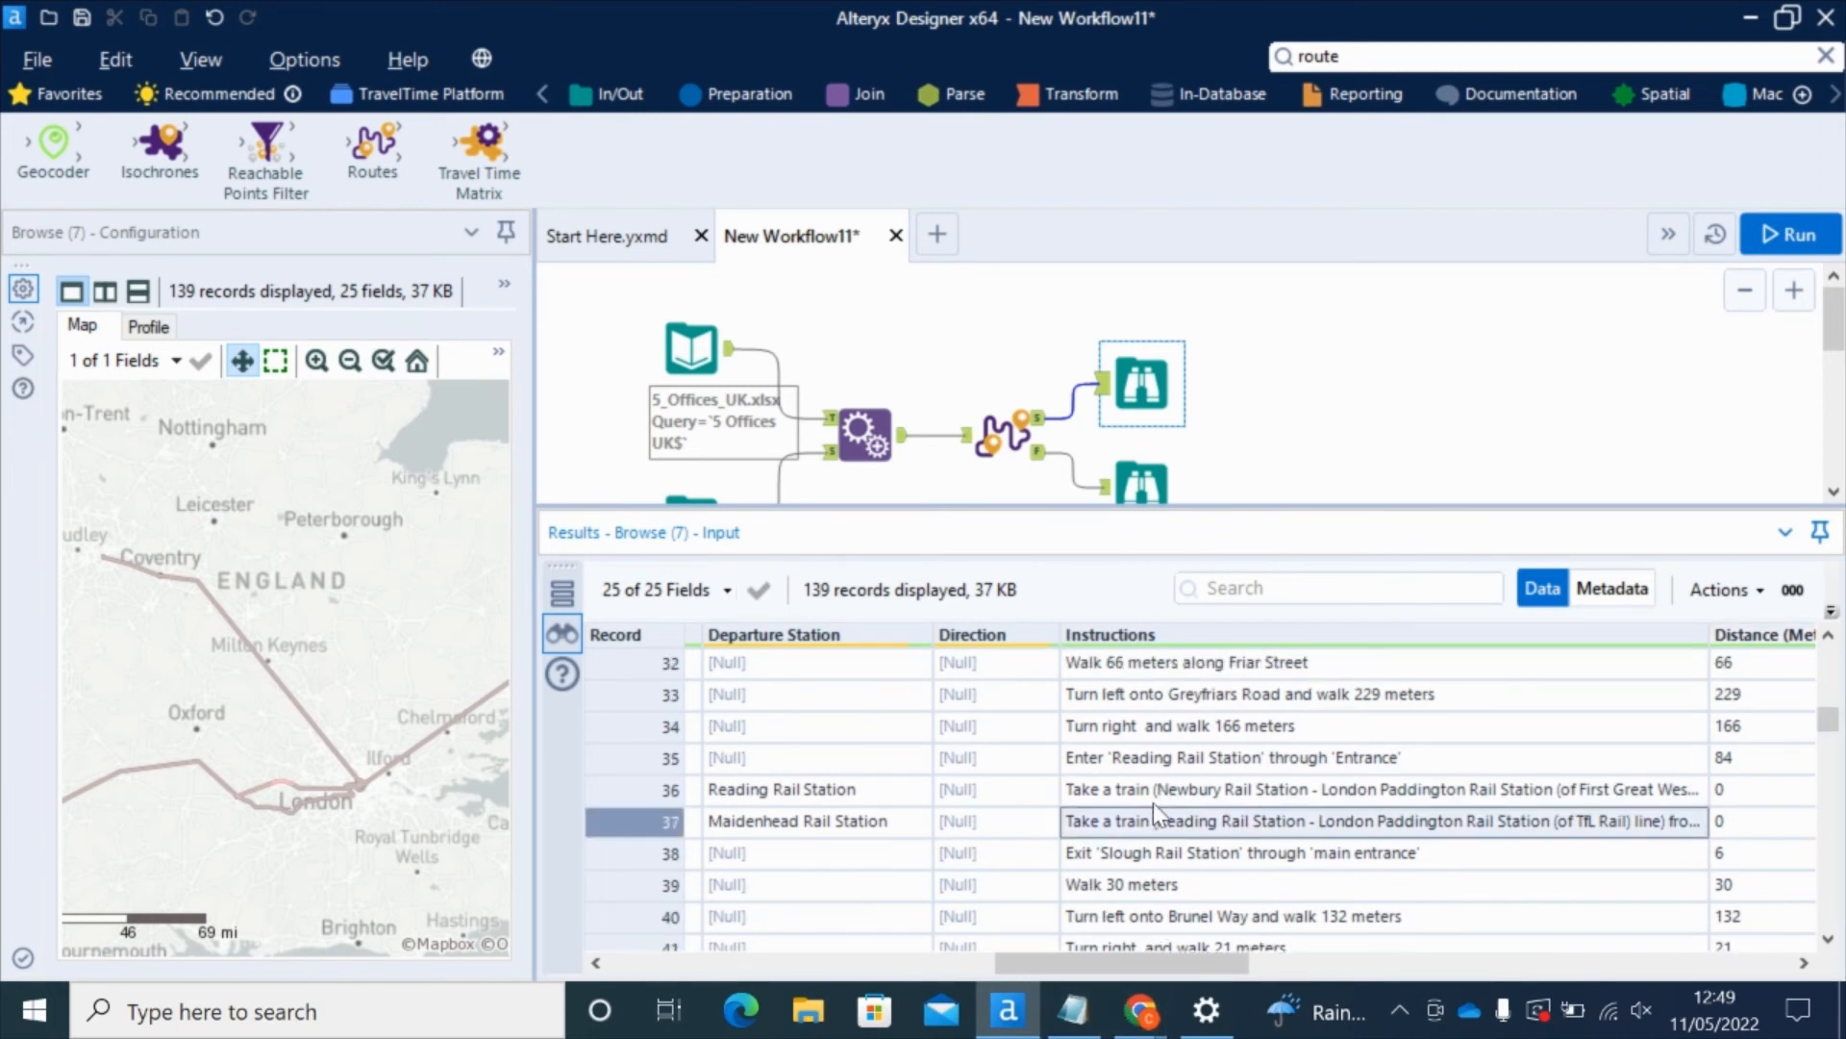
{"action": "left_click", "coordinate": [1165, 802]}
{"action": "left_click_drag", "start_coordinate": [1122, 959], "coordinate": [965, 960]}
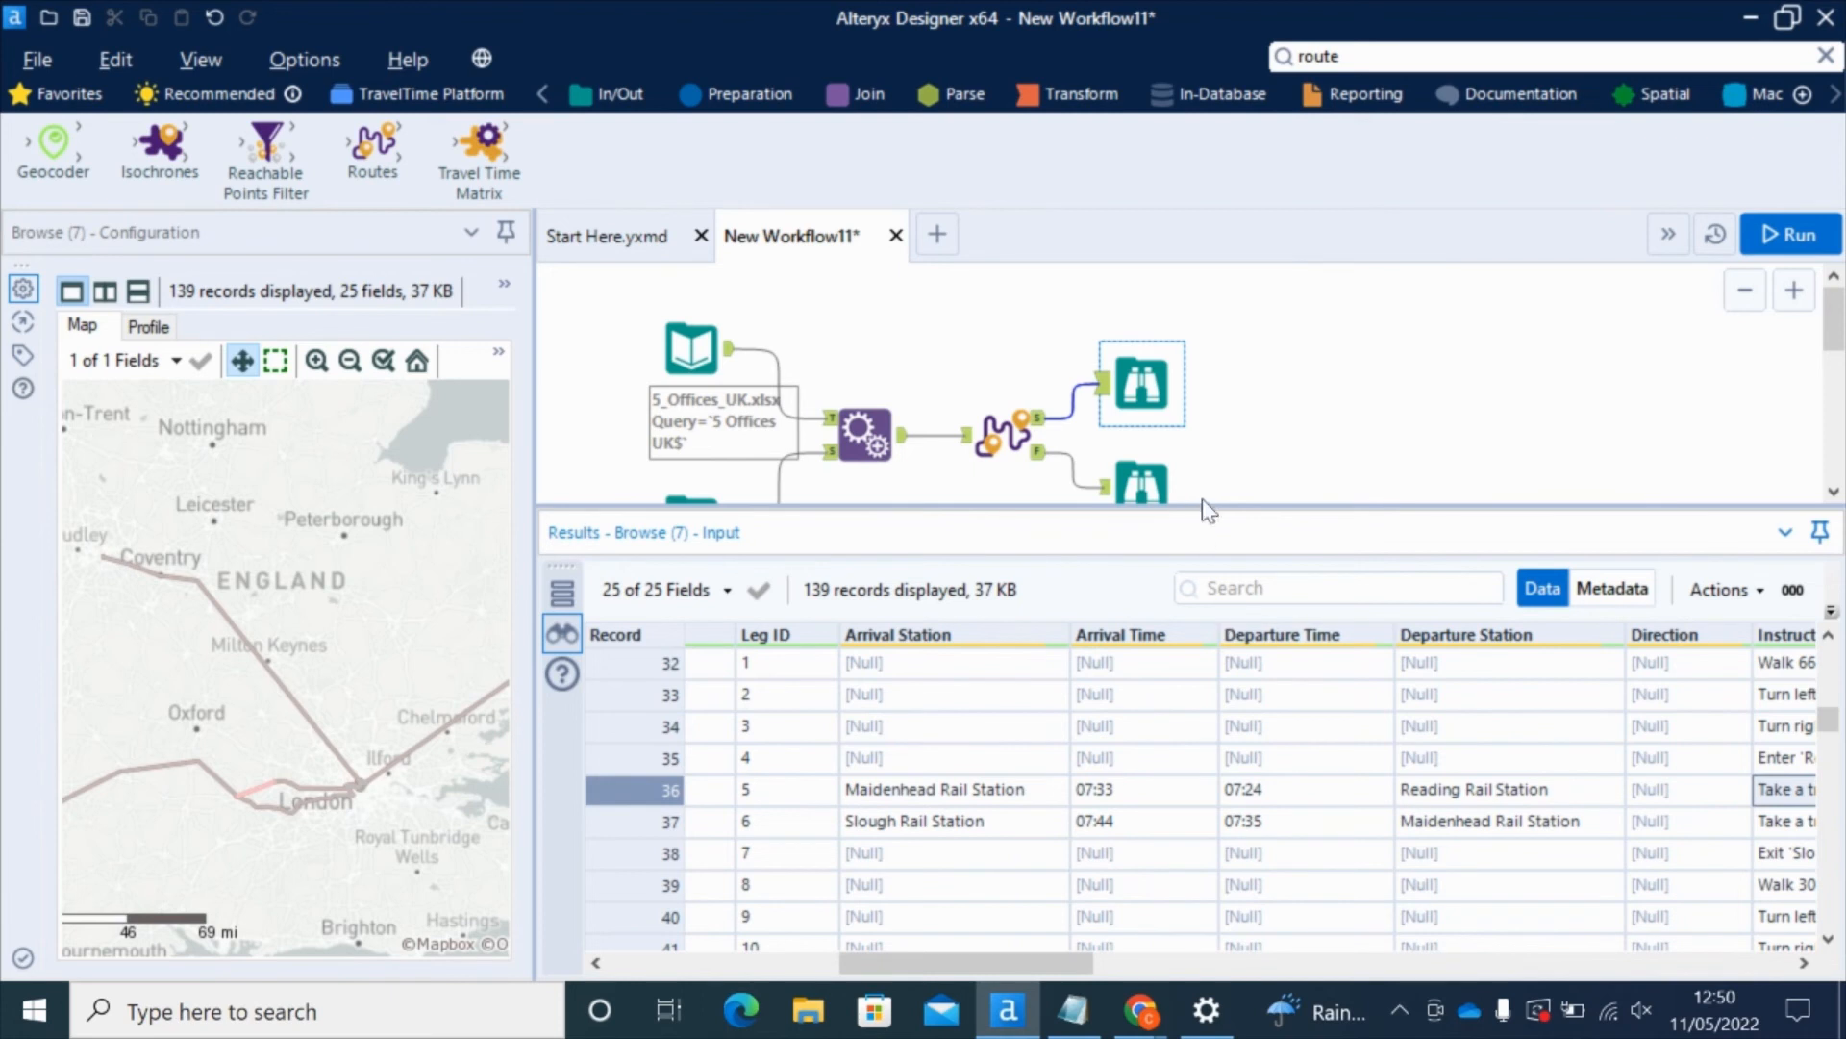
{"action": "left_click_drag", "start_coordinate": [1199, 503], "coordinate": [1202, 652]}
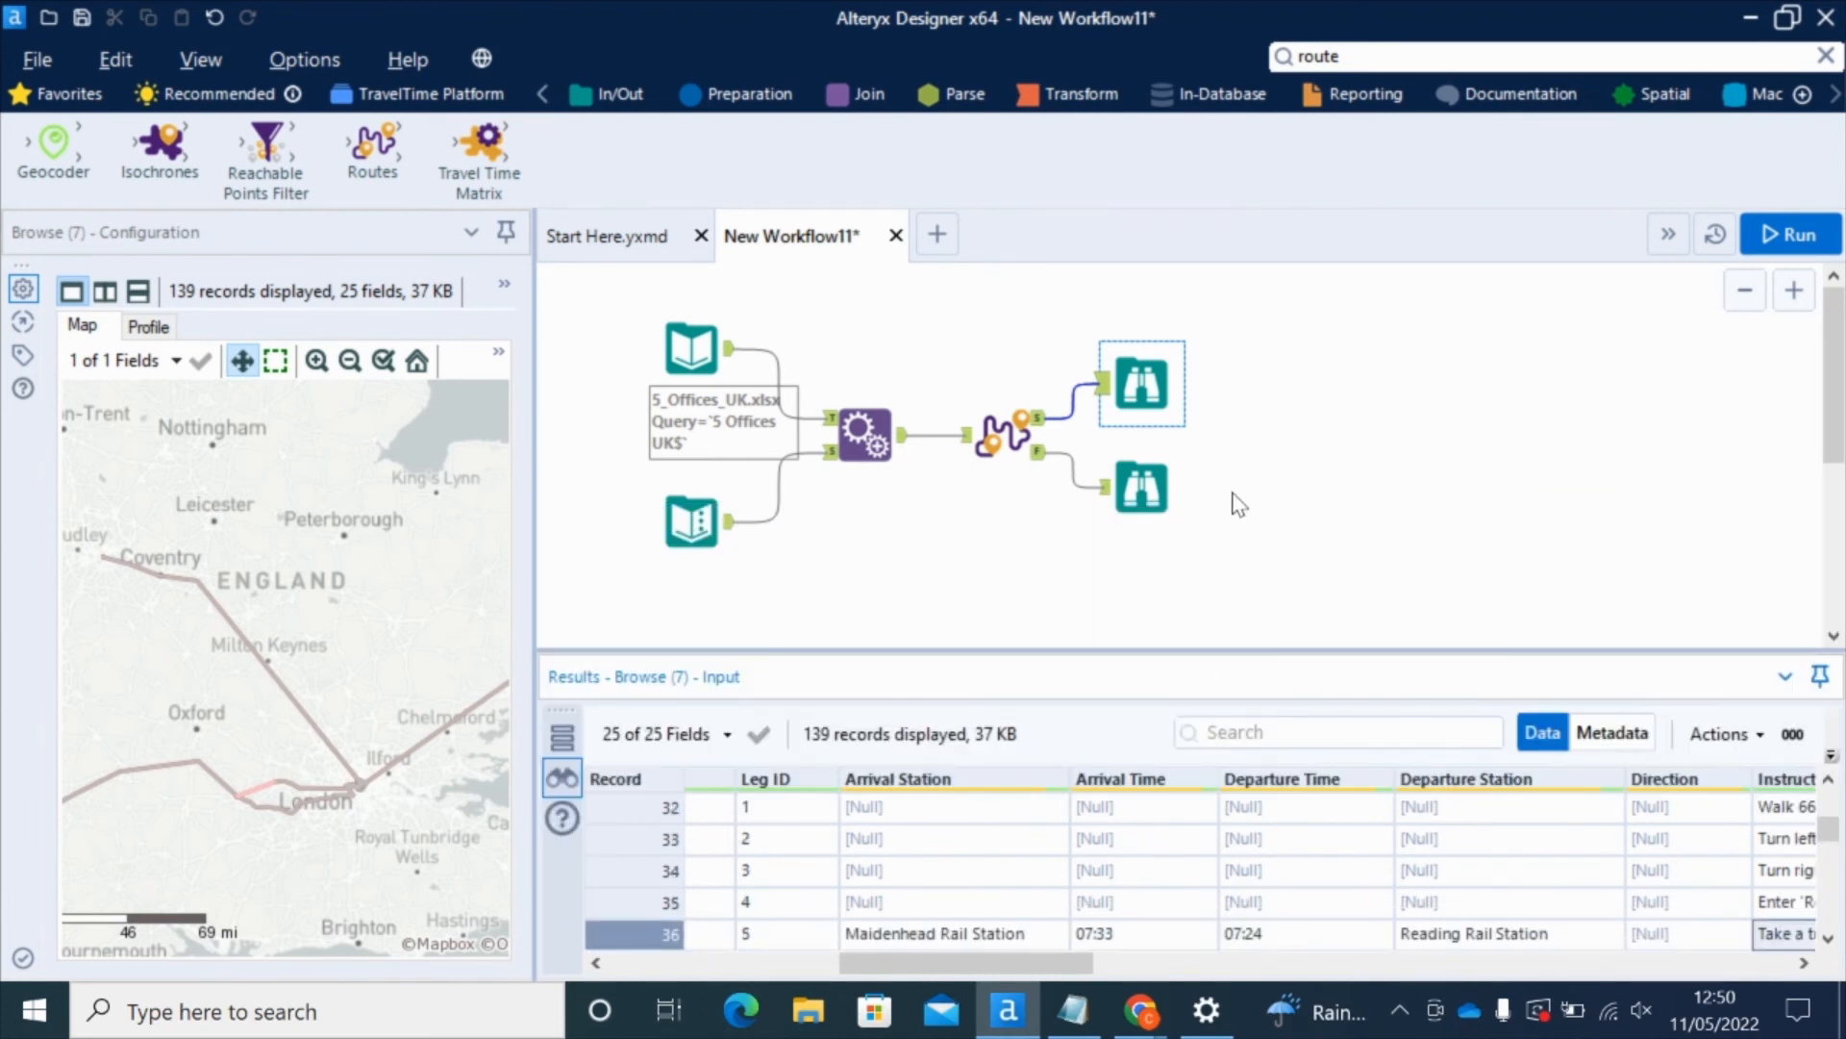